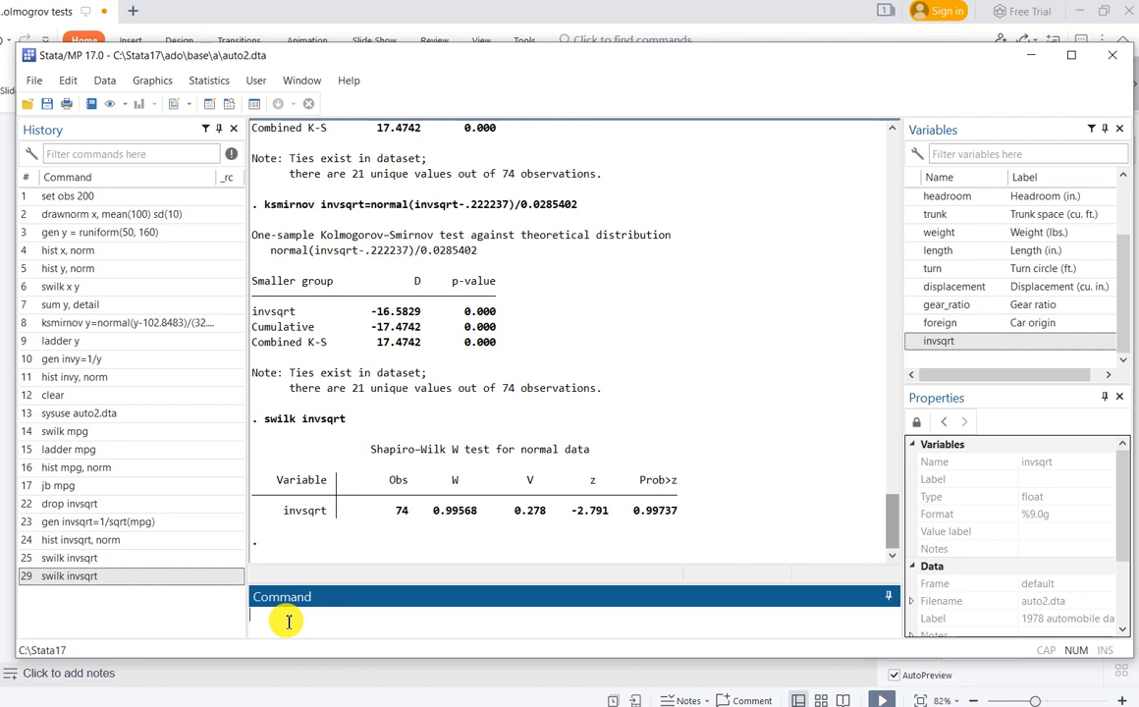
# Step: Clear the dataset from memory and set the number of observations to 200
pyautogui.write('clear')
pyautogui.press('Return')
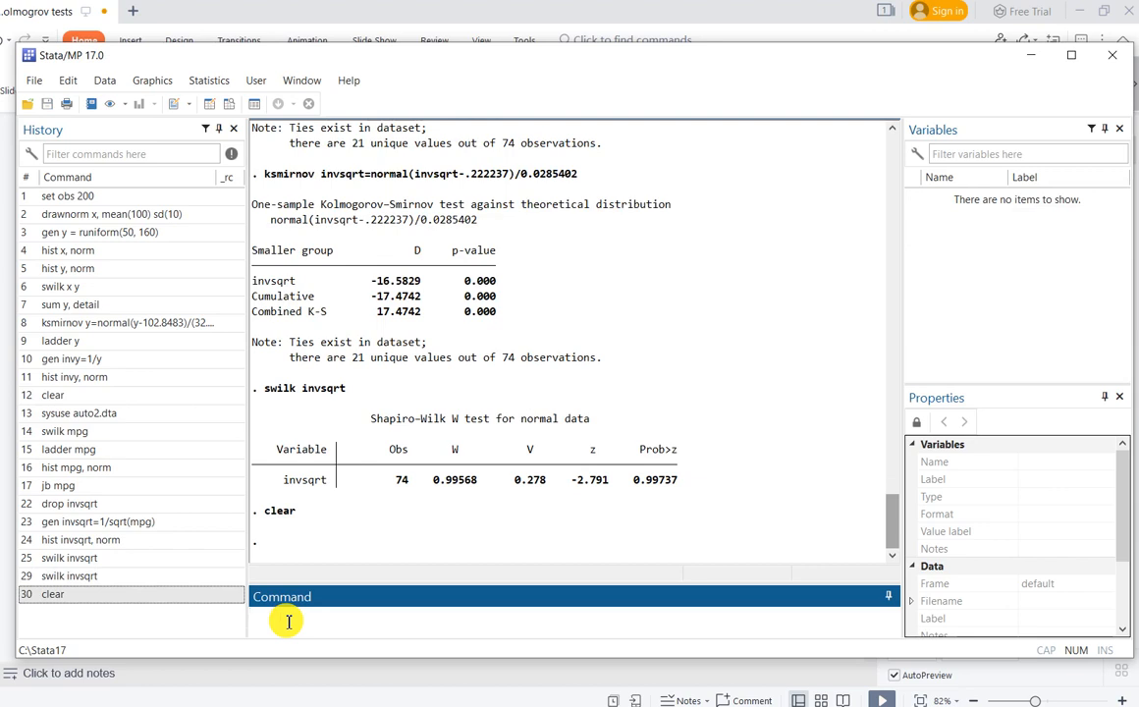
pyautogui.write('set obs 200')
pyautogui.press('Return')
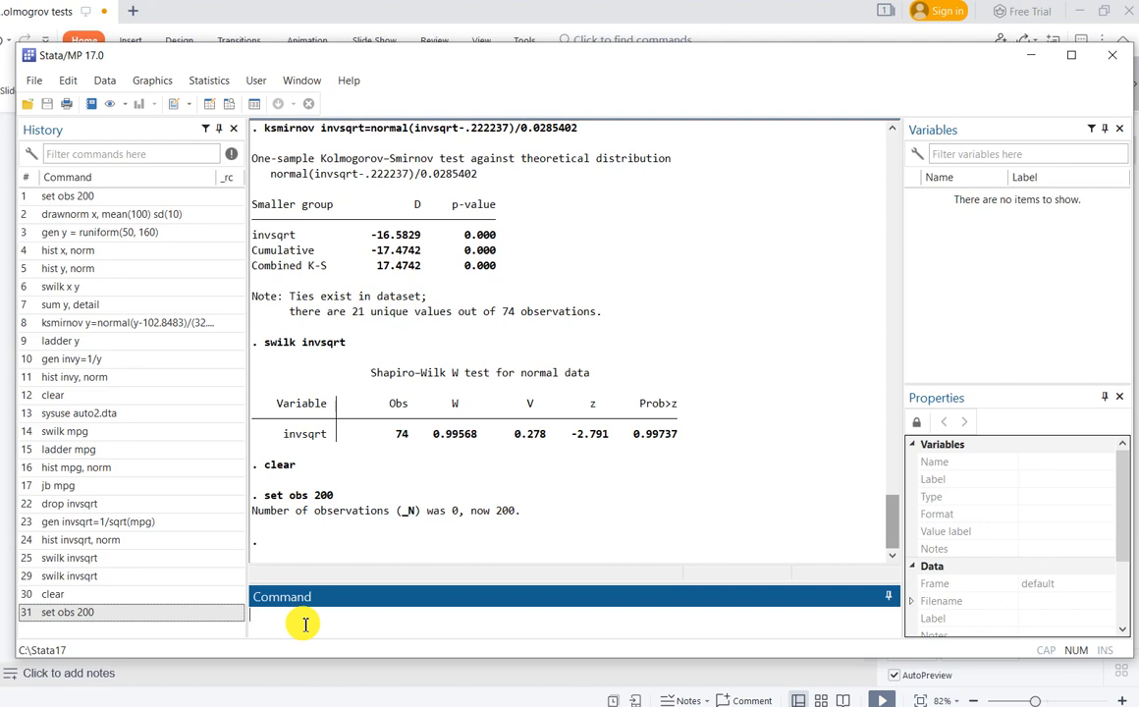
# Step: Generate a normally distributed variable x with drawnorm, using mean 100 and standard deviation 10
pyautogui.write('drawnorm x,  mean(100)')
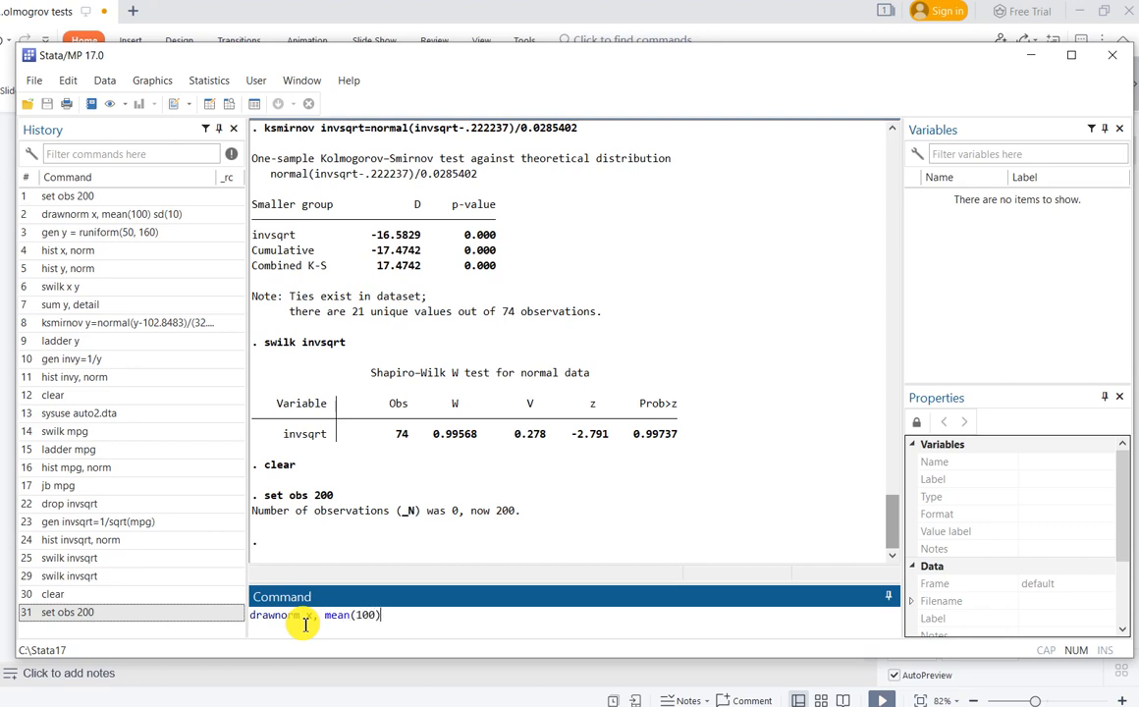
pyautogui.write(' sd(10)')
pyautogui.press('Return')
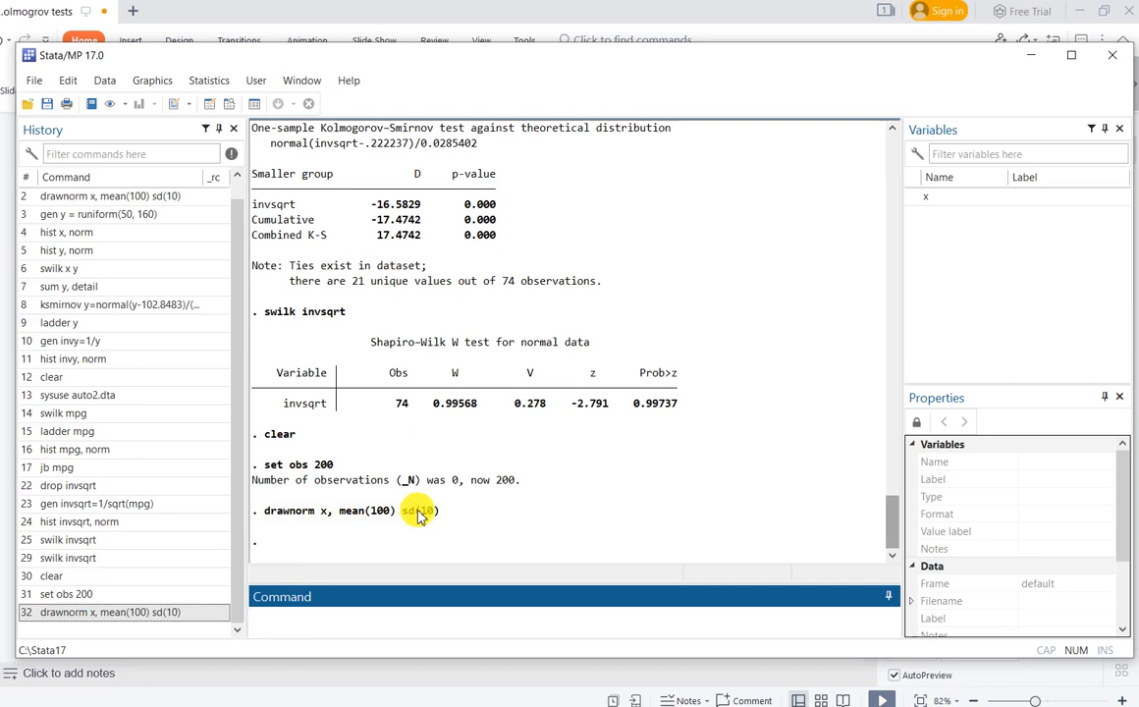
# Step: Run detailed summary statistics for x with sum x,detail
pyautogui.click(333, 620)
pyautogui.write('s')
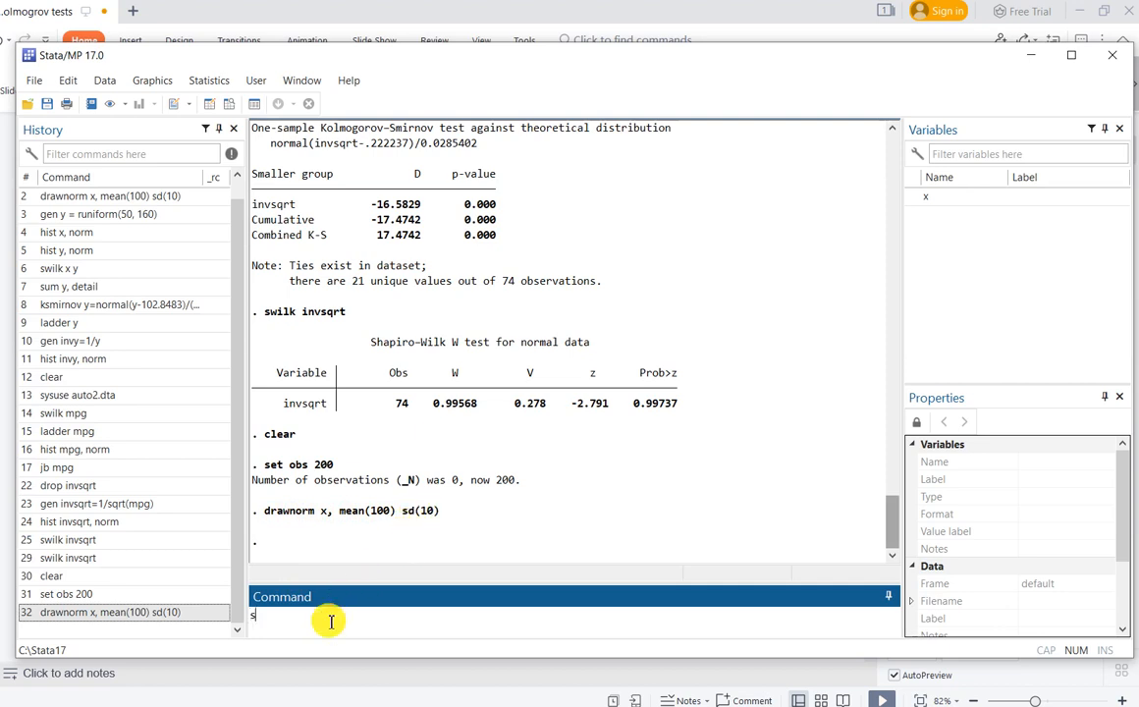
pyautogui.write('um x,detail')
pyautogui.press('Return')
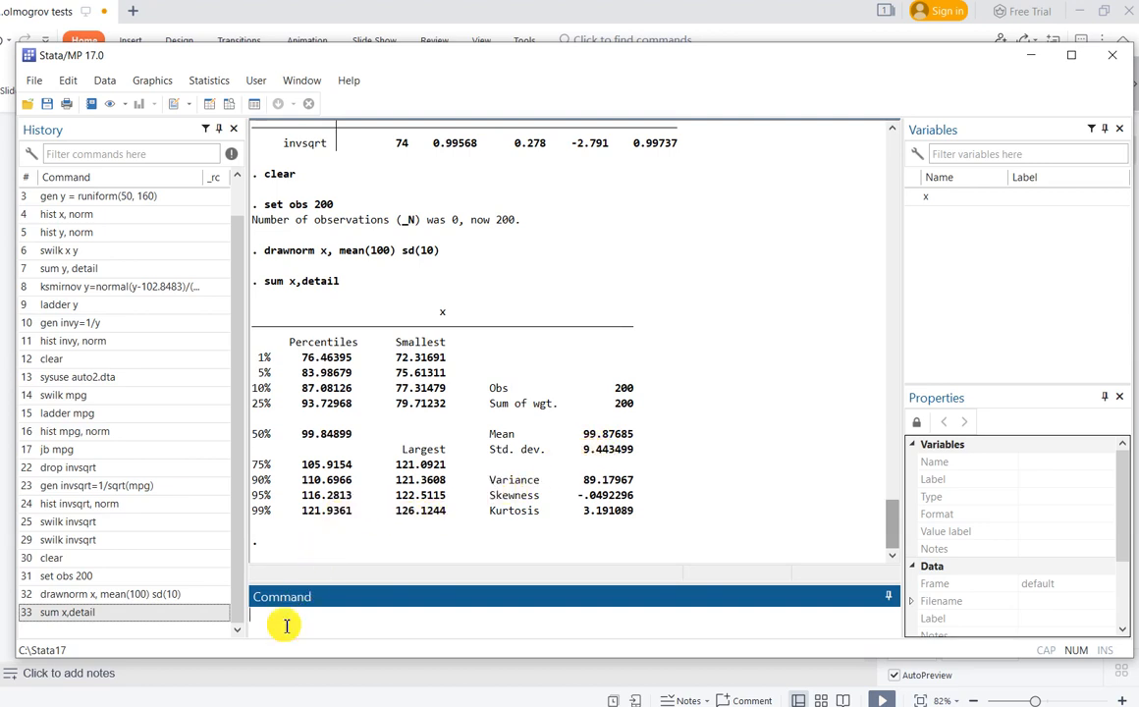
# Step: Generate a uniformly distributed variable y with runiform(50, 160)
pyautogui.write('gen y=runiform')
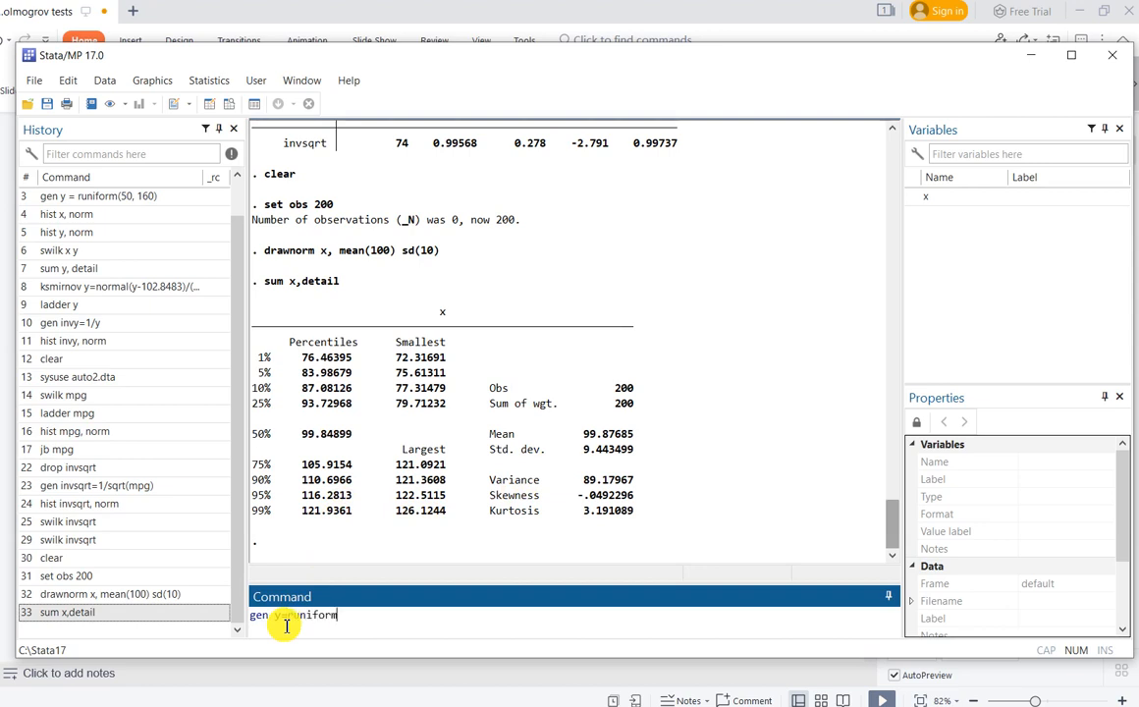
pyautogui.write('(50, 160)')
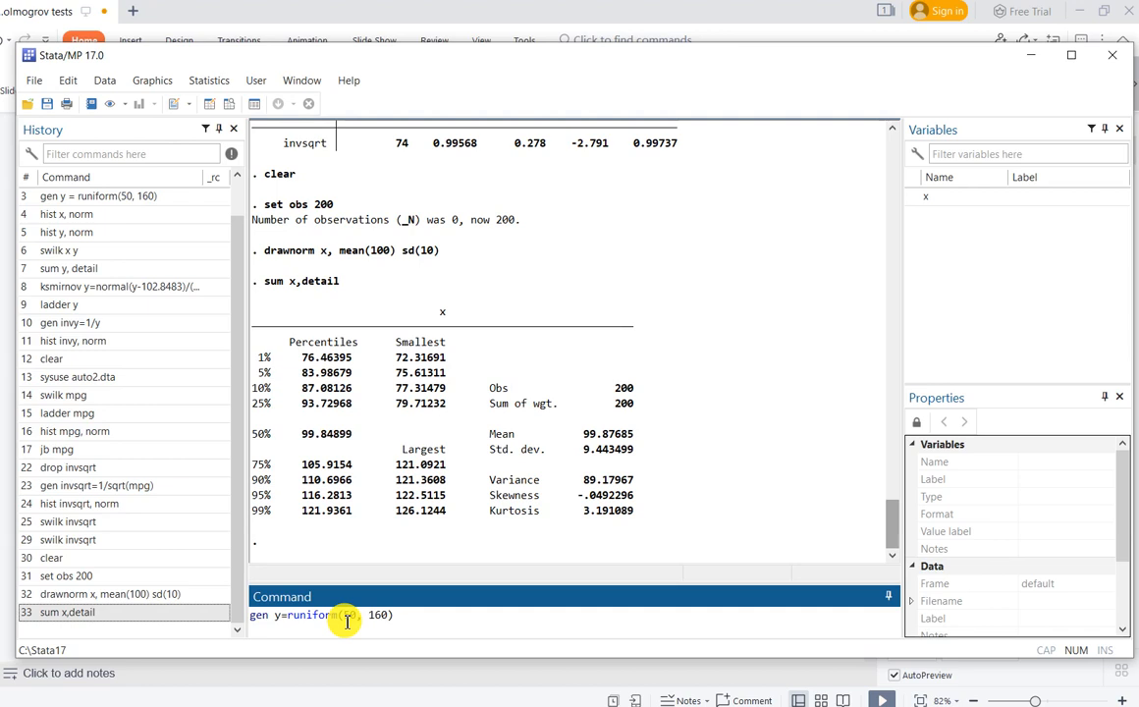
pyautogui.press('Return')
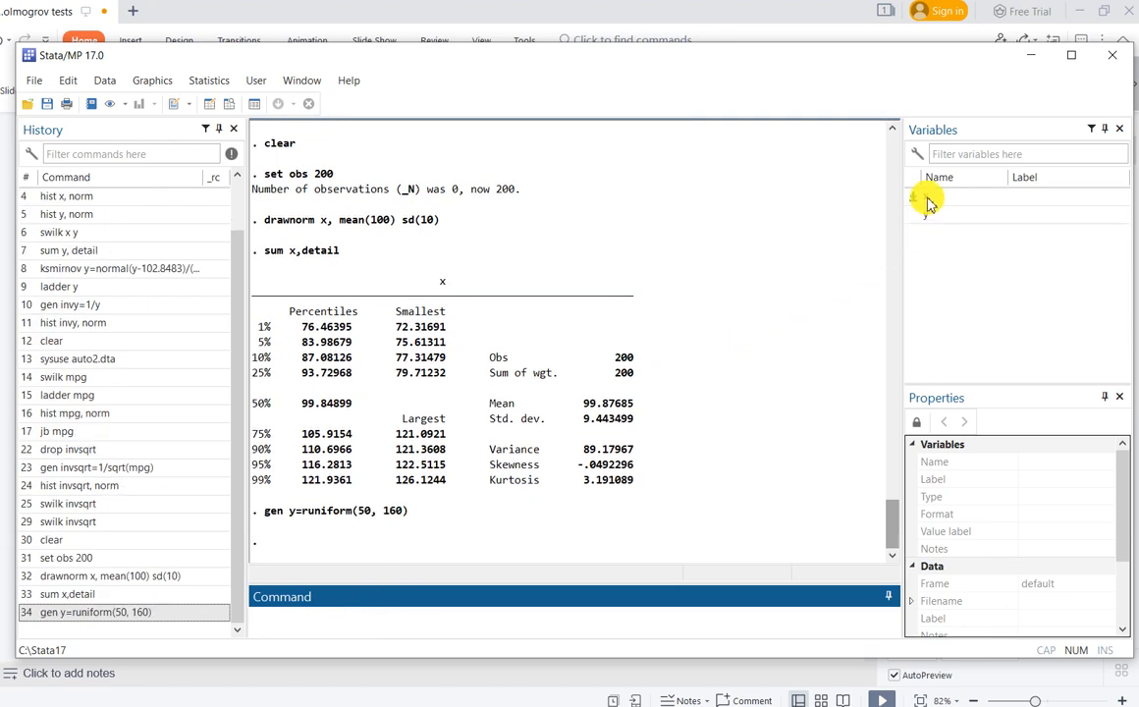
# Step: Browse the generated x and y values in the data editor and return to the main Stata window
pyautogui.click(231, 105)
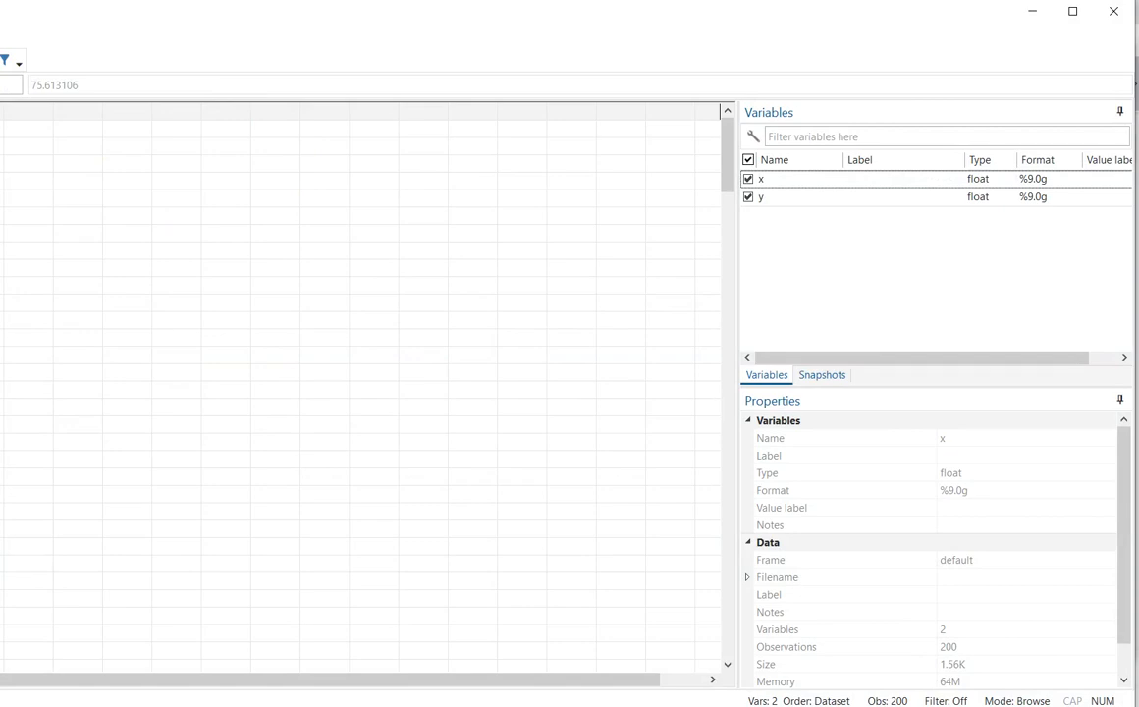
pyautogui.moveTo(0, 201)
pyautogui.mouseDown()
pyautogui.moveTo(78, 201)
pyautogui.moveTo(8, 182)
pyautogui.moveTo(8, 223)
pyautogui.moveTo(5, 185)
pyautogui.mouseUp()
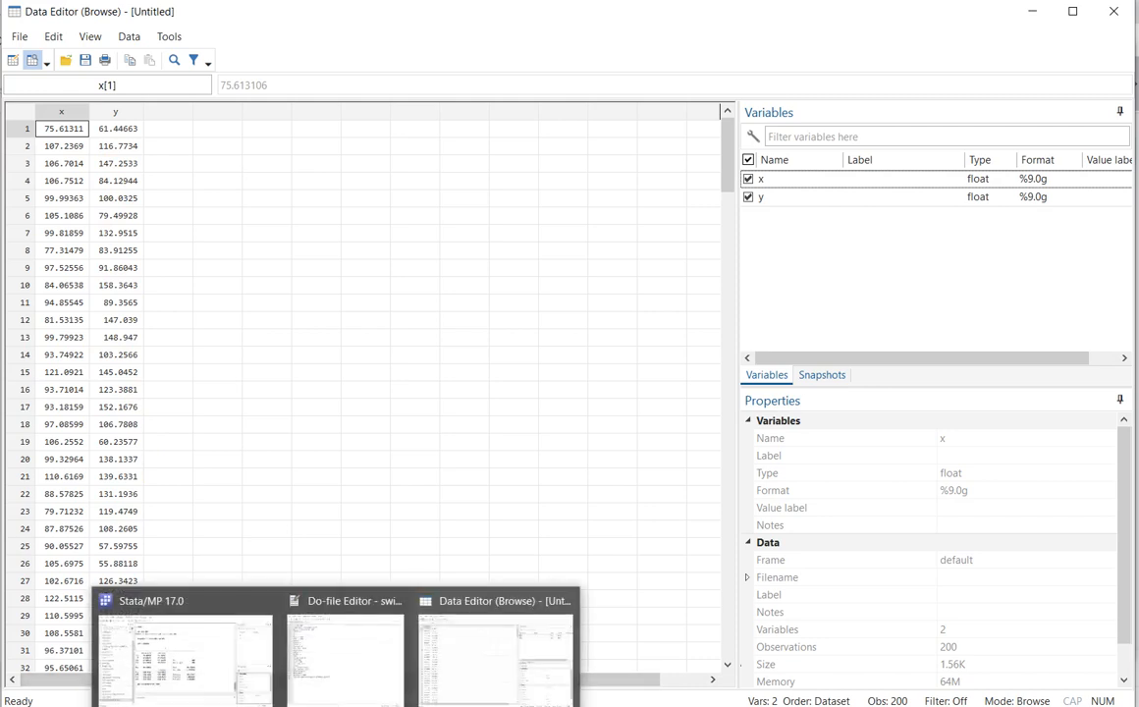
pyautogui.click(197, 678)
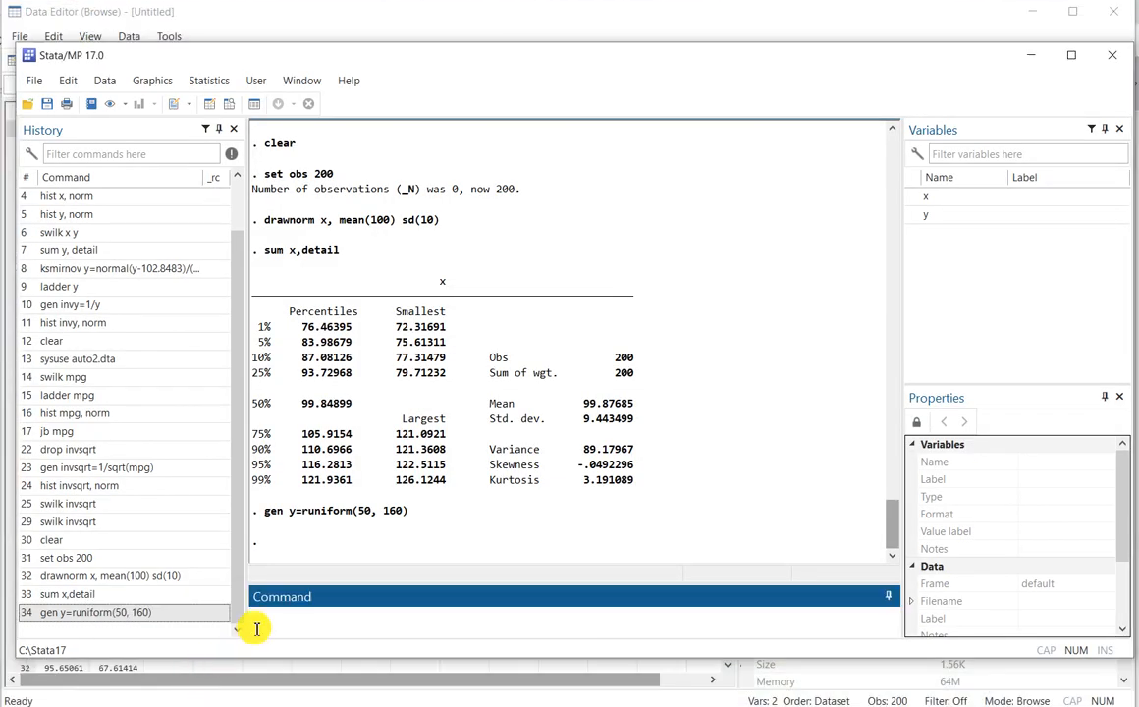
pyautogui.moveTo(235, 484); pyautogui.dragTo(235, 443)
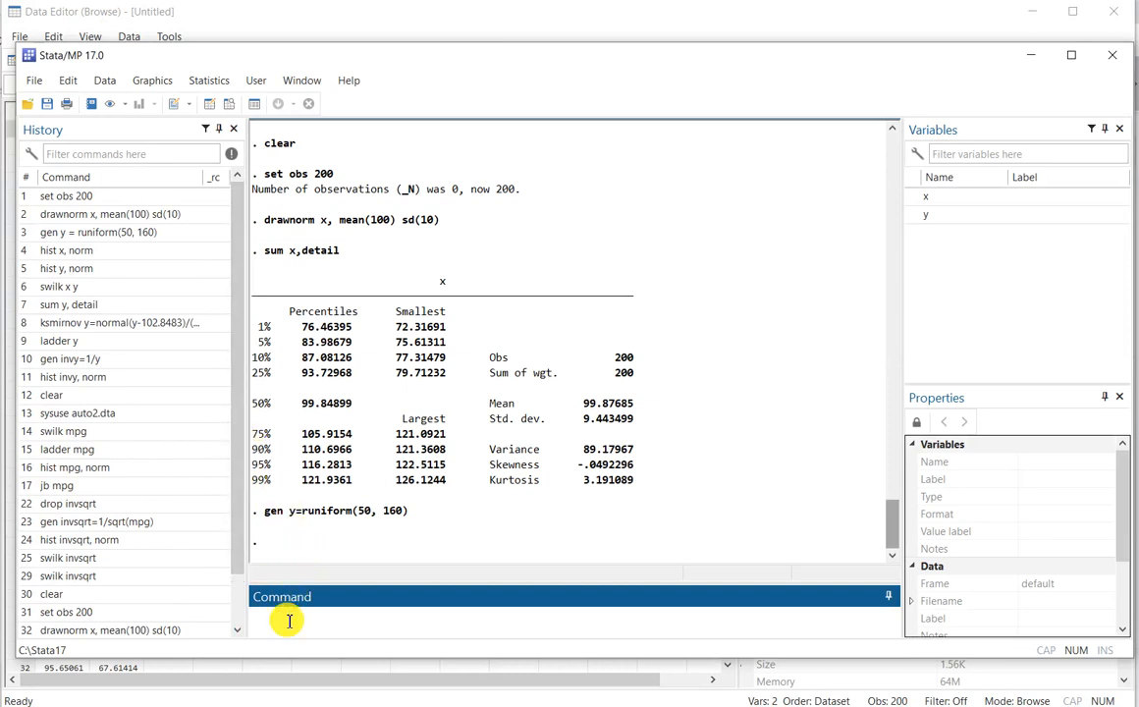
# Step: Plot a histogram of x with a normal density curve and return to the main window
pyautogui.write('hist x, norm')
pyautogui.press('Return')
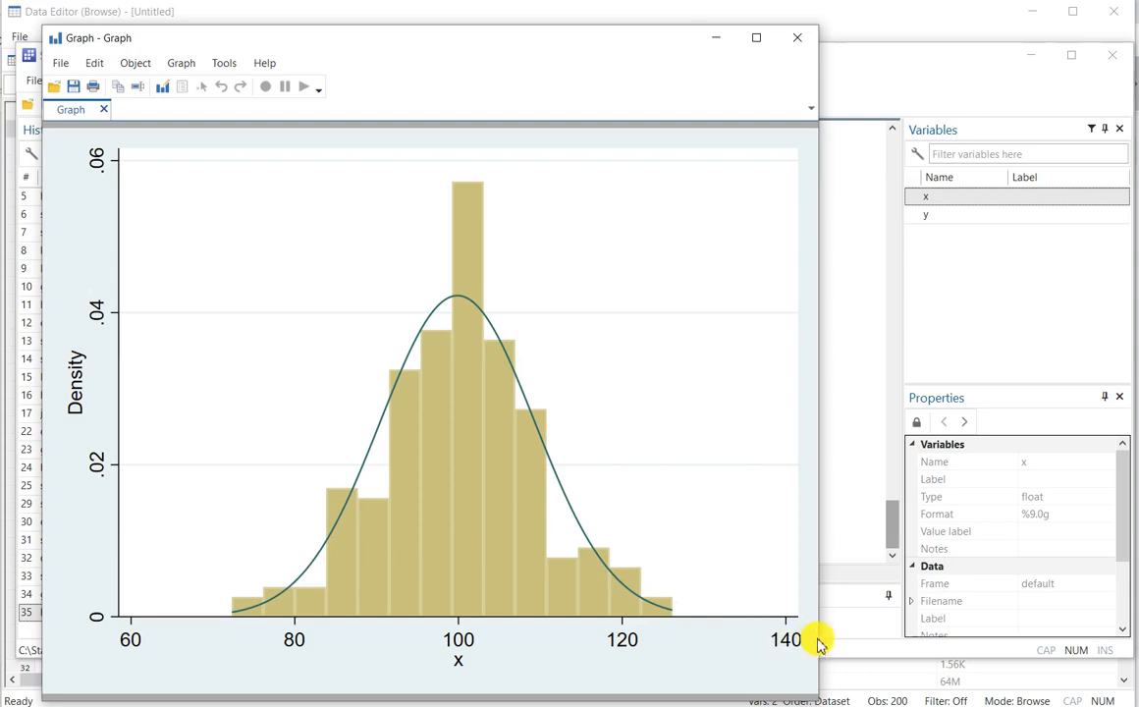
pyautogui.click(847, 624)
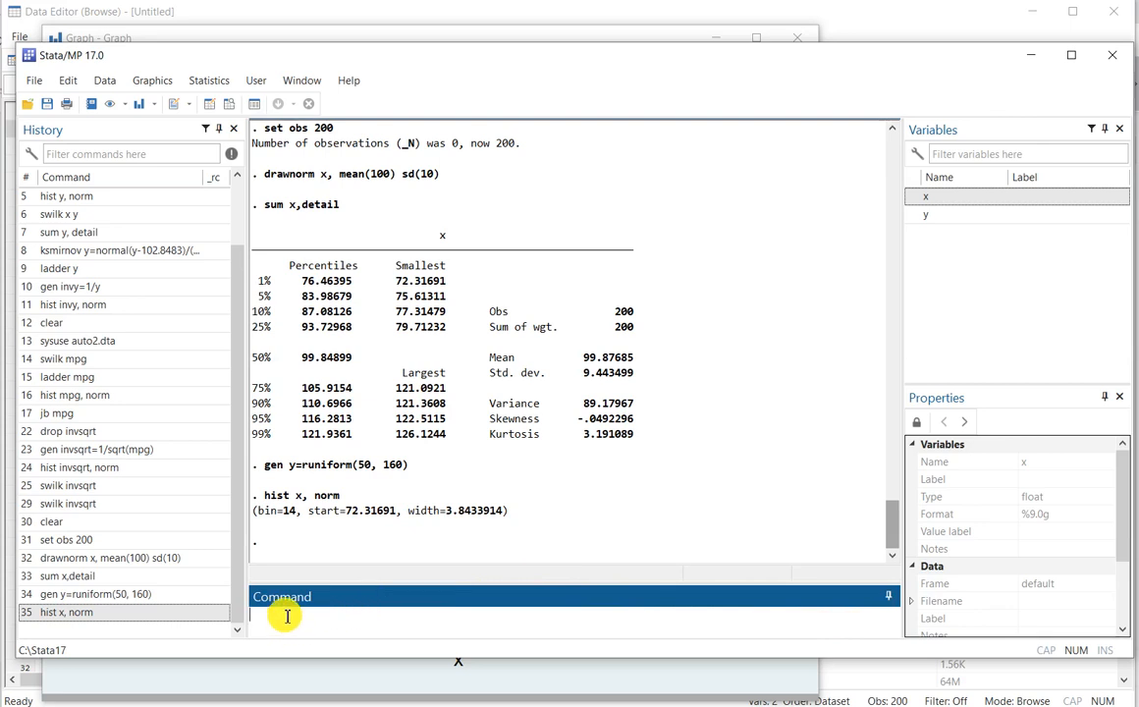
# Step: Plot a histogram of y with a normal density curve and return to the main window
pyautogui.click(89, 197)
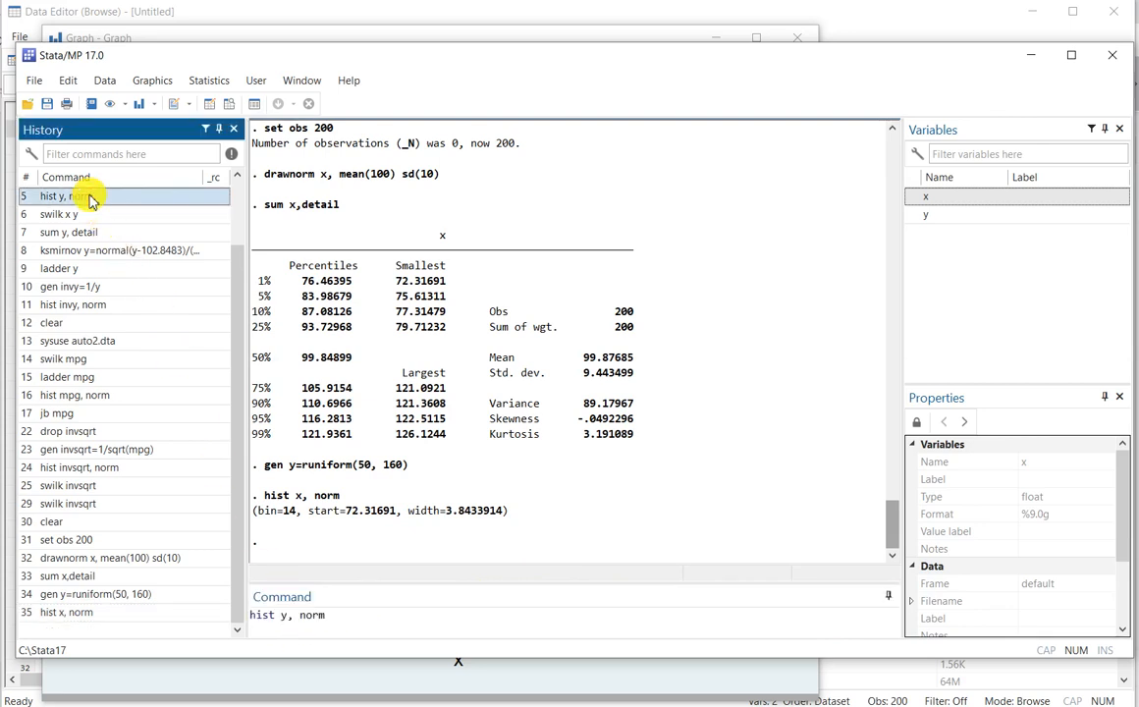
pyautogui.click(334, 613)
pyautogui.press('Return')
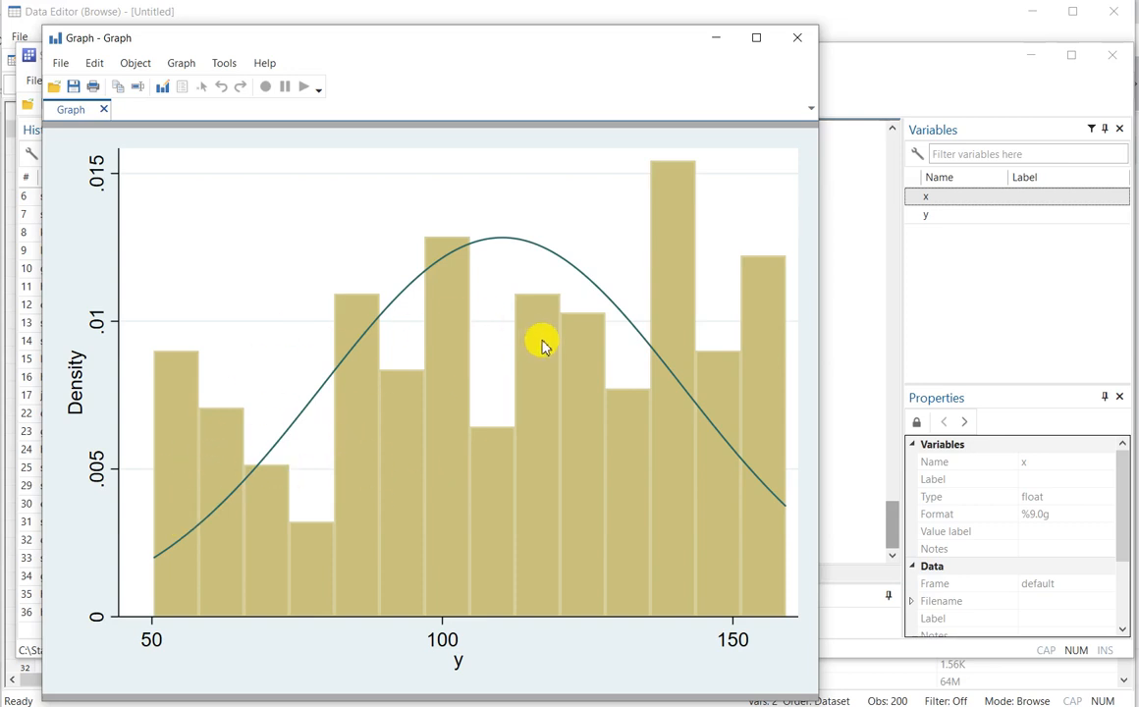
pyautogui.click(839, 620)
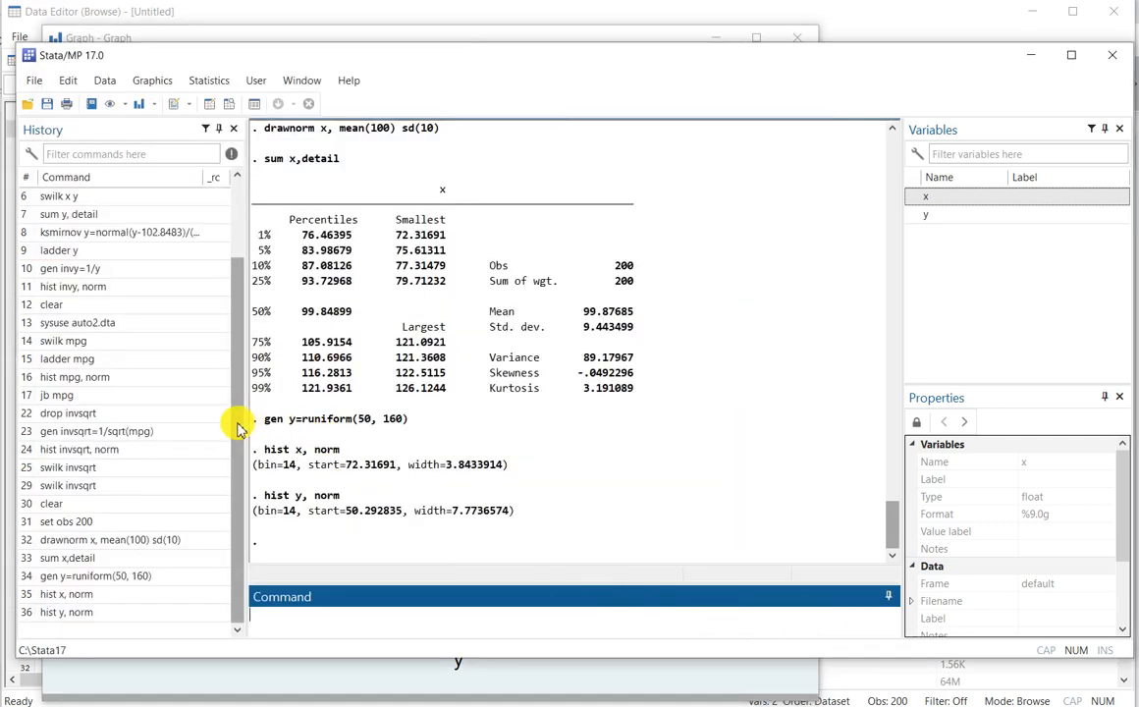
# Step: Run the Shapiro–Wilk normality test on x with swilk x
pyautogui.scroll(2, 233, 399)
pyautogui.scroll(-1, 234, 398)
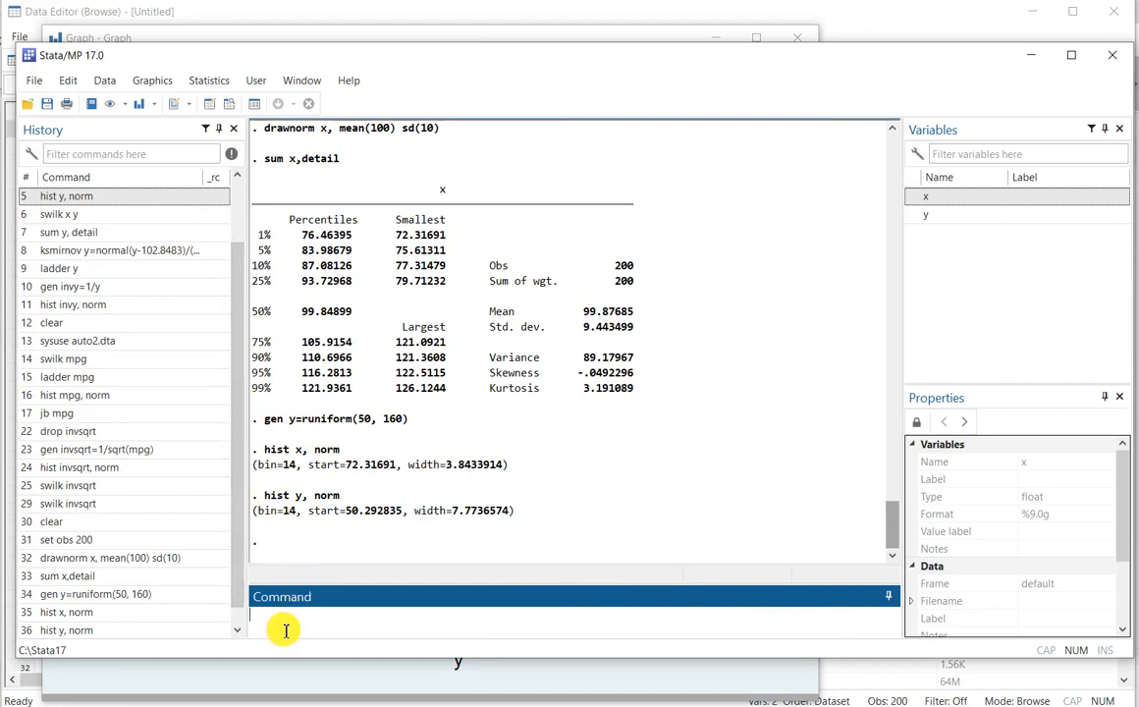
pyautogui.write('swilk x')
pyautogui.press('Return')
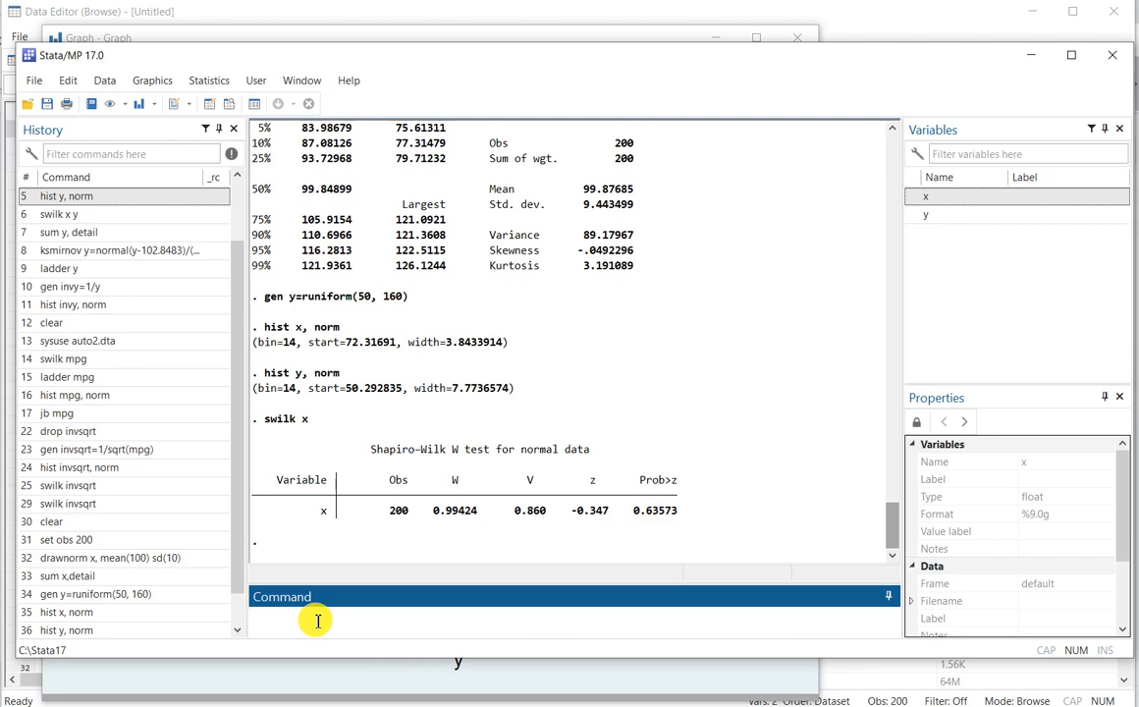
# Step: Run the Shapiro–Wilk normality test on y alone, and again on x and y together
pyautogui.write('swilk y')
pyautogui.press('Return')
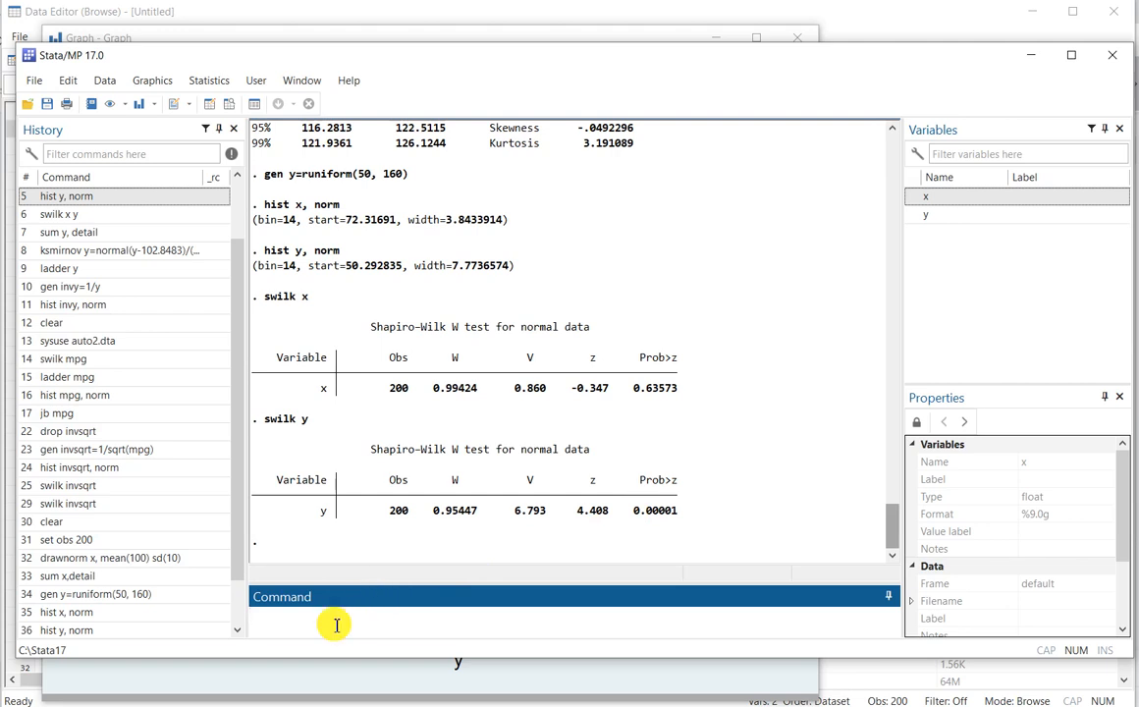
pyautogui.write('swilk x y')
pyautogui.press('Return')
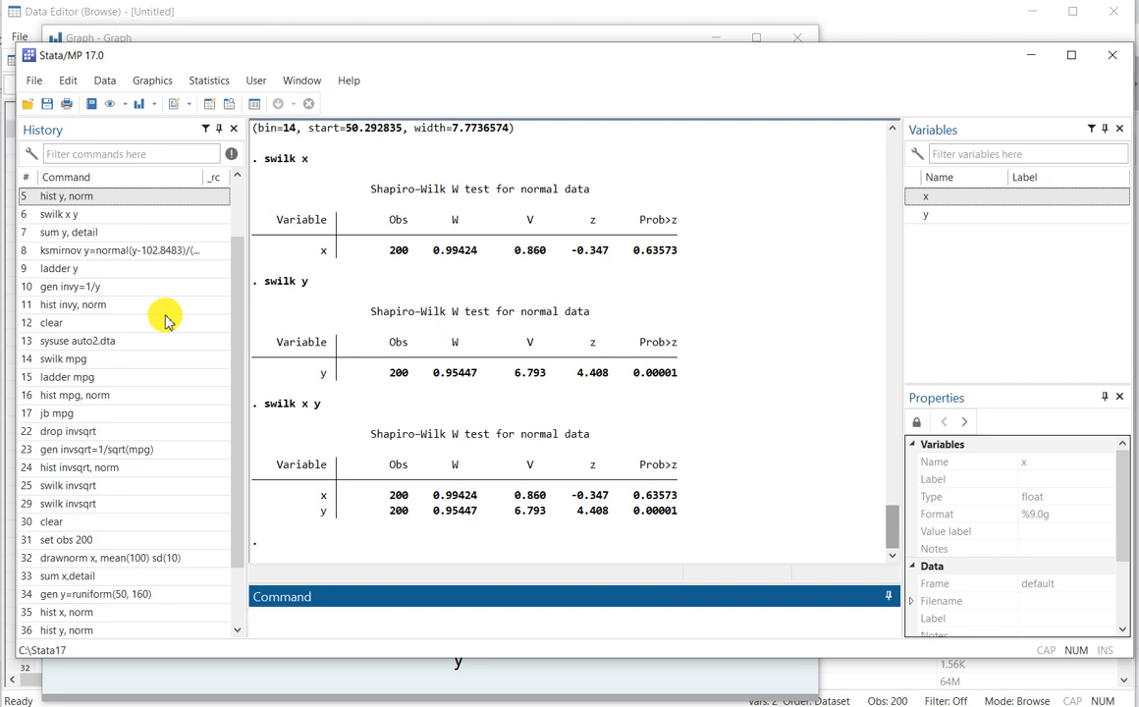
# Step: Rerun the earlier sum y, detail command to get detailed summary statistics for y
pyautogui.click(84, 233)
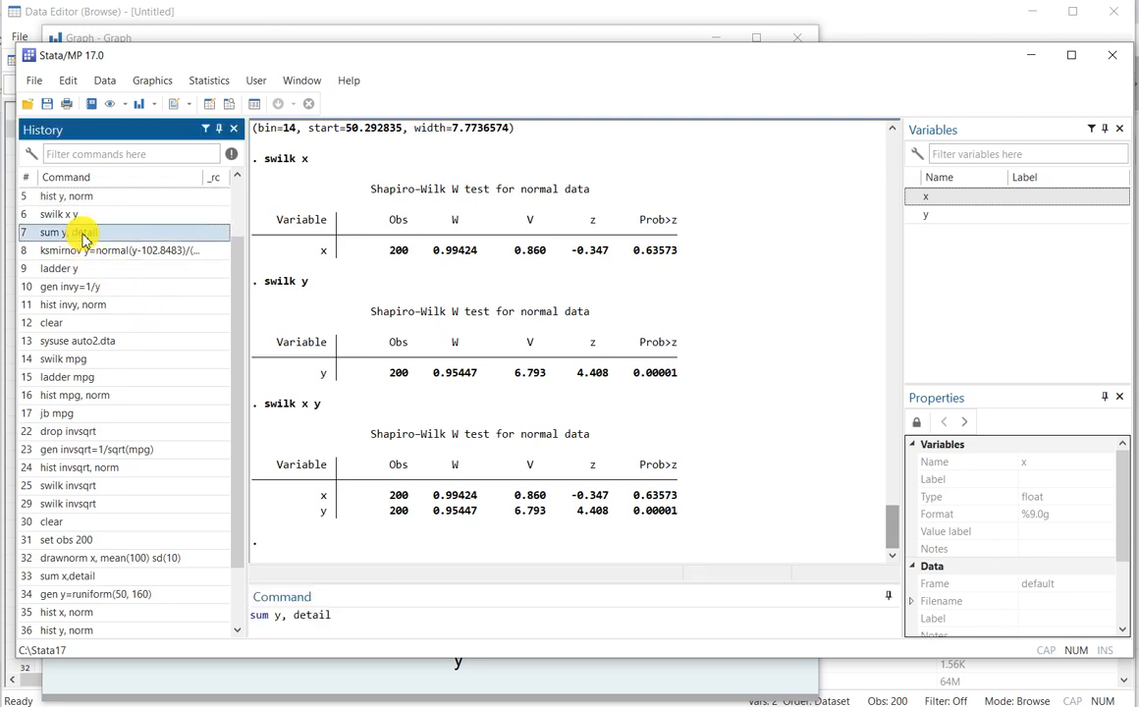
pyautogui.click(345, 614)
pyautogui.press('Return')
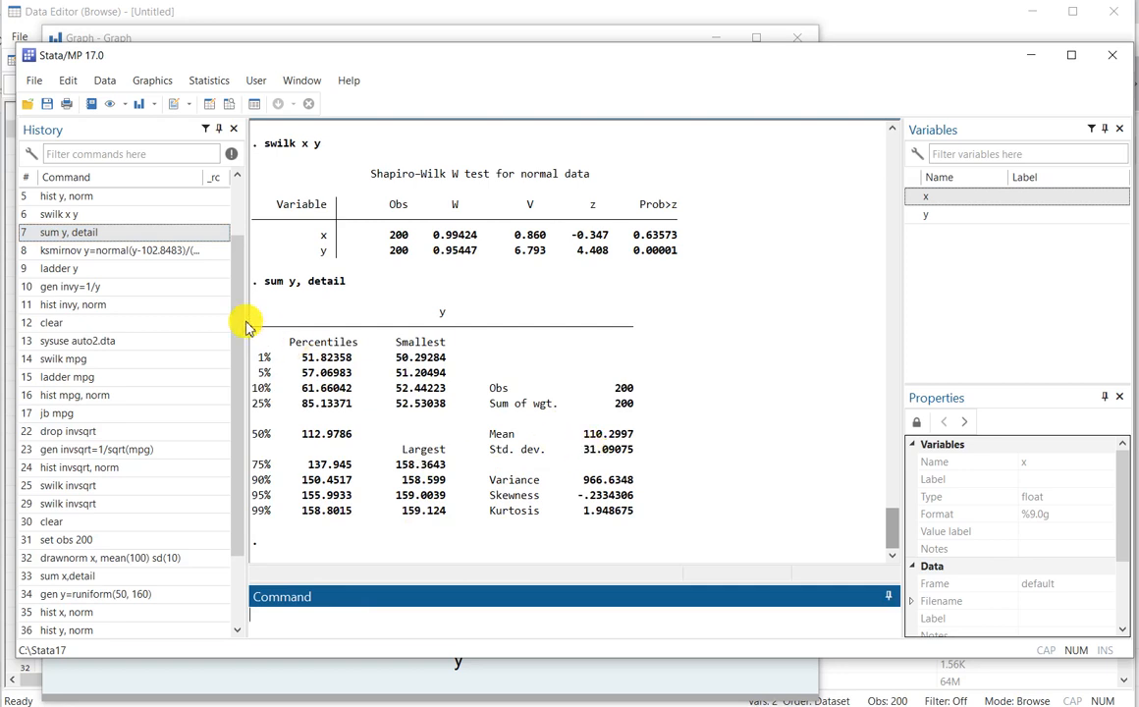
# Step: Rerun the earlier one-sample Kolmogorov–Smirnov test, ksmirnov y=normal(y-102.8483)/(32.14833)
pyautogui.click(164, 252)
pyautogui.moveTo(264, 628); pyautogui.dragTo(304, 621)
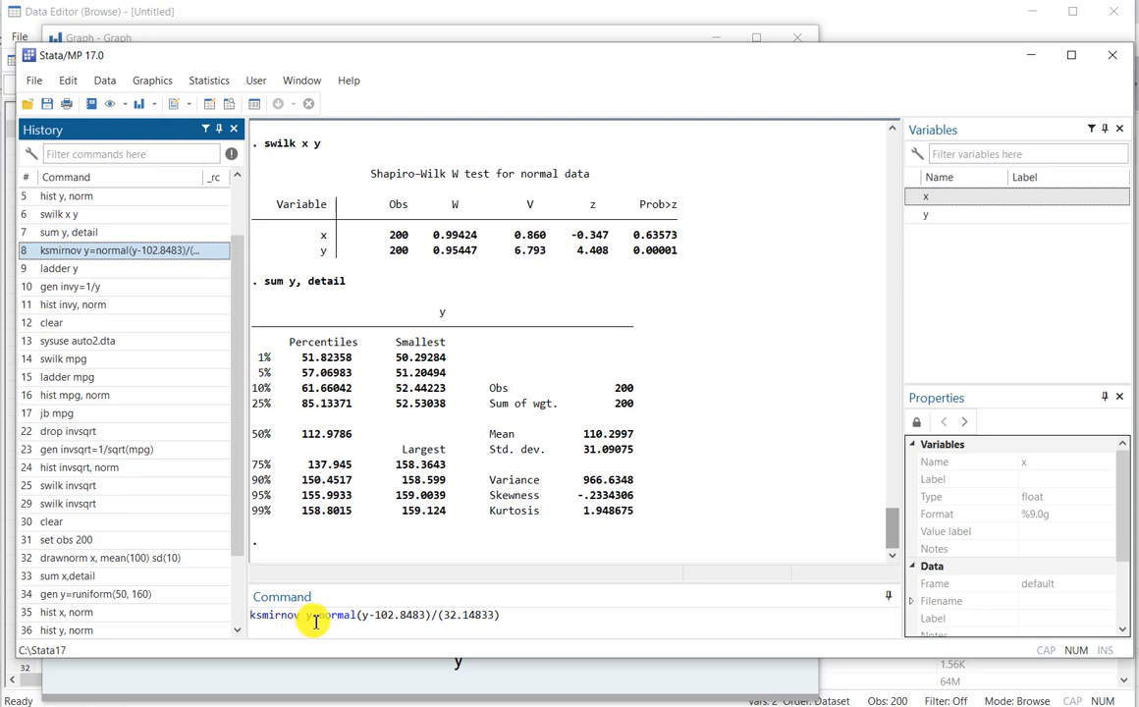
pyautogui.moveTo(316, 621); pyautogui.dragTo(363, 617)
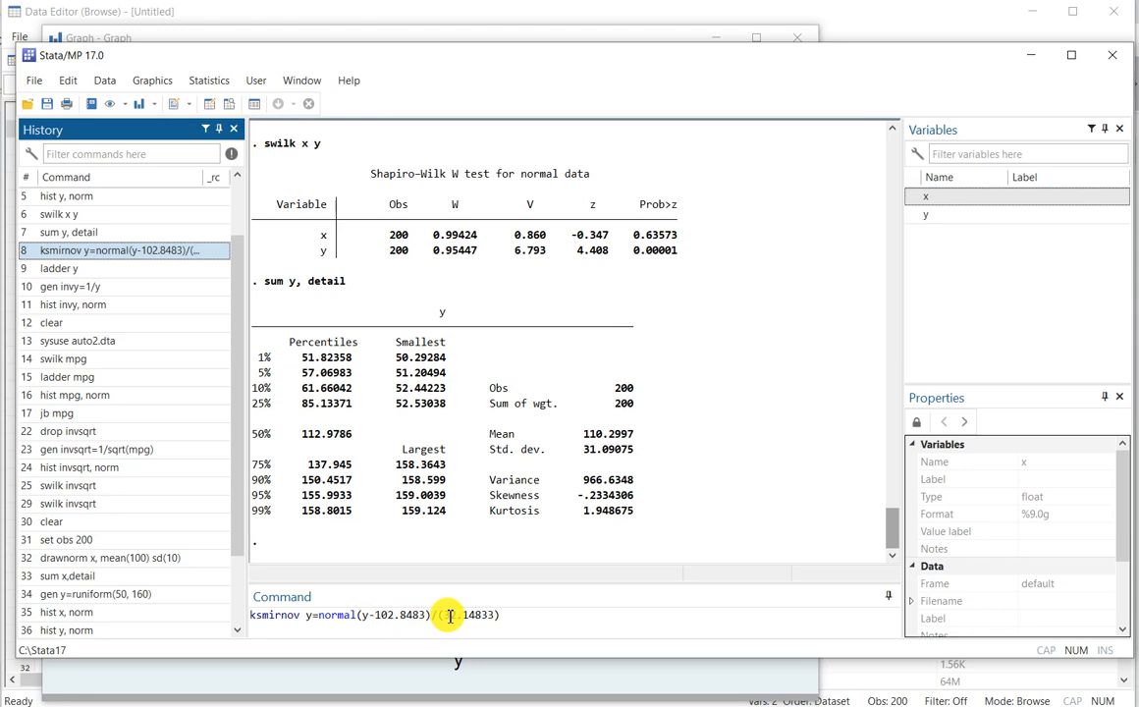
pyautogui.click(502, 614)
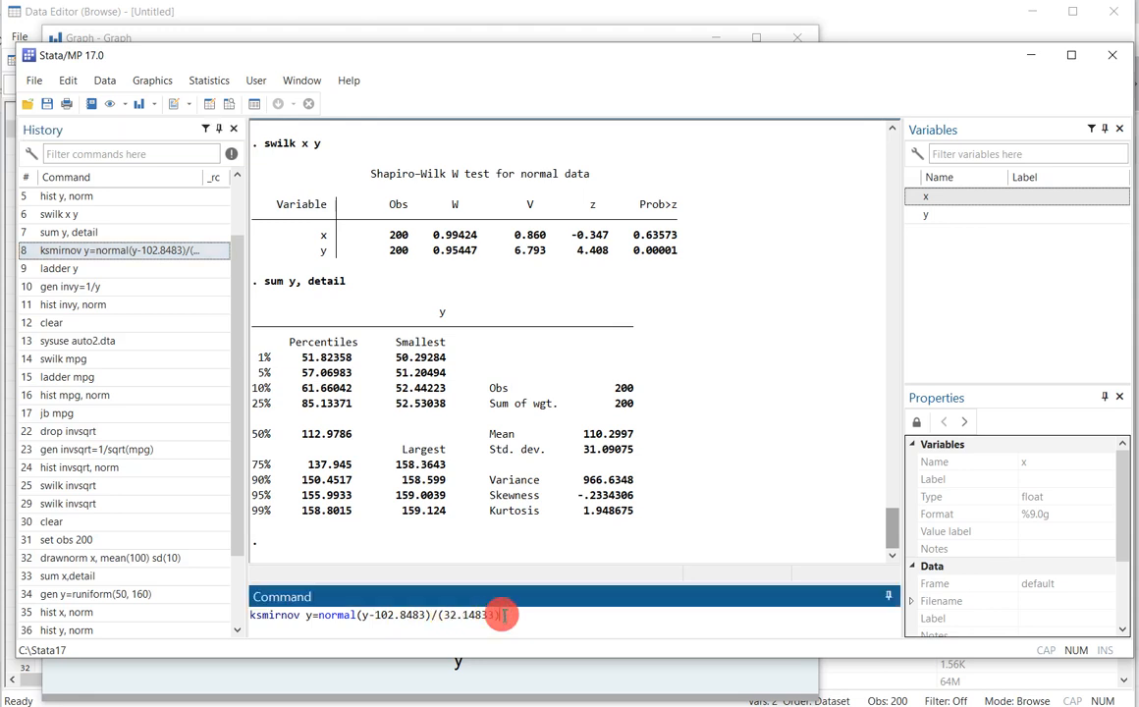
pyautogui.press('Return')
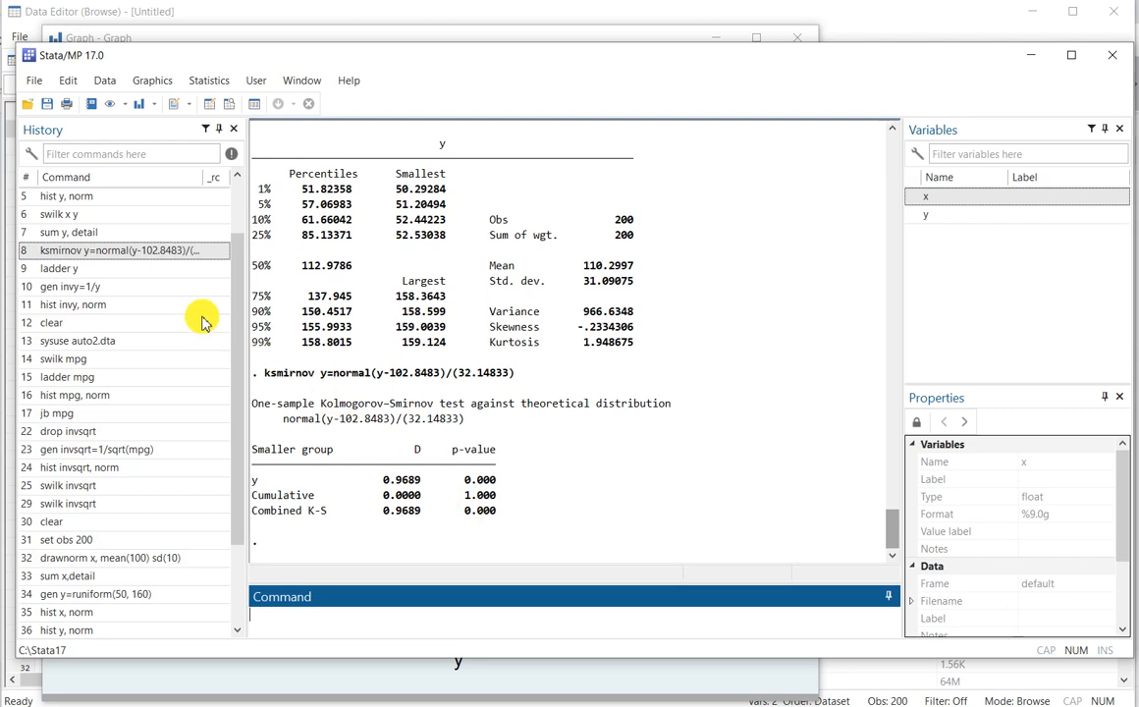
# Step: Rerun the earlier ladder y command to test the normality of power transformations of y
pyautogui.click(149, 268)
pyautogui.click(308, 616)
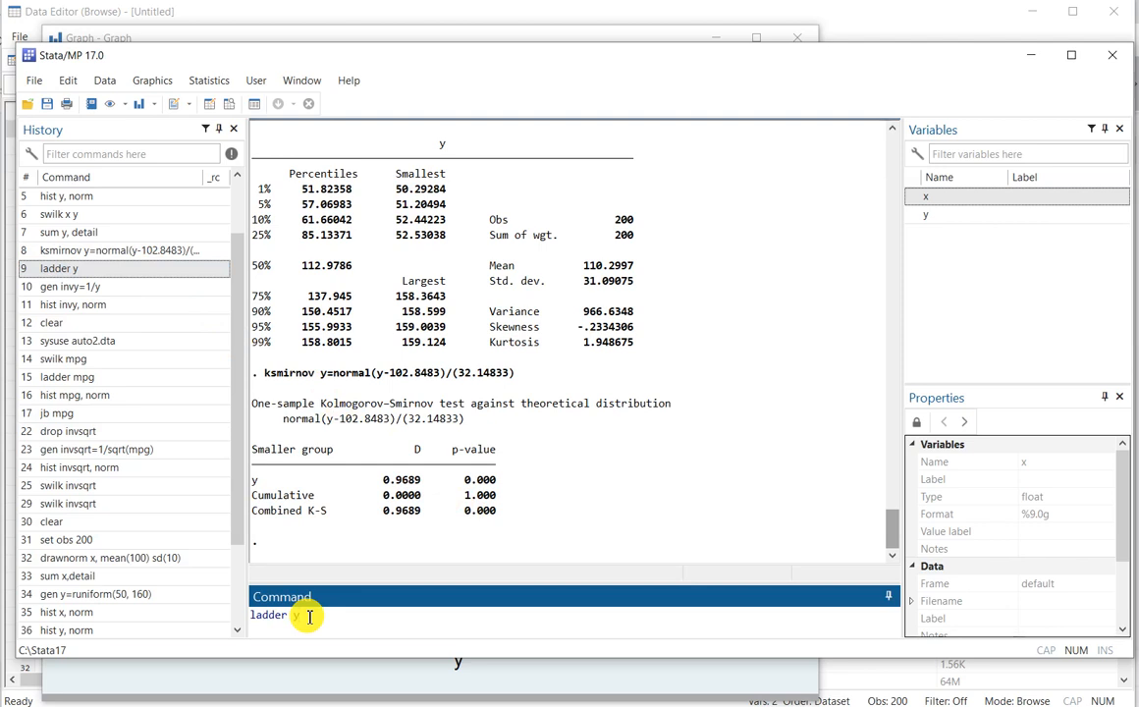
pyautogui.press('Return')
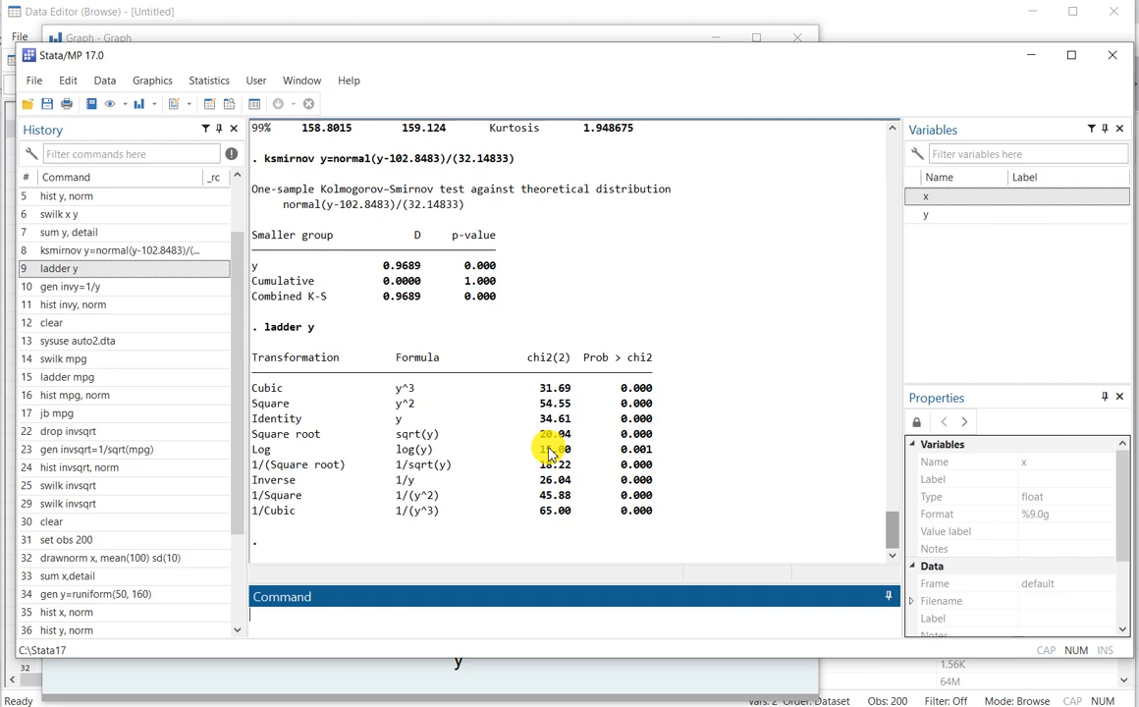
# Step: Try to plot a histogram of the inverse variable invy with a normal density curve
pyautogui.click(56, 286)
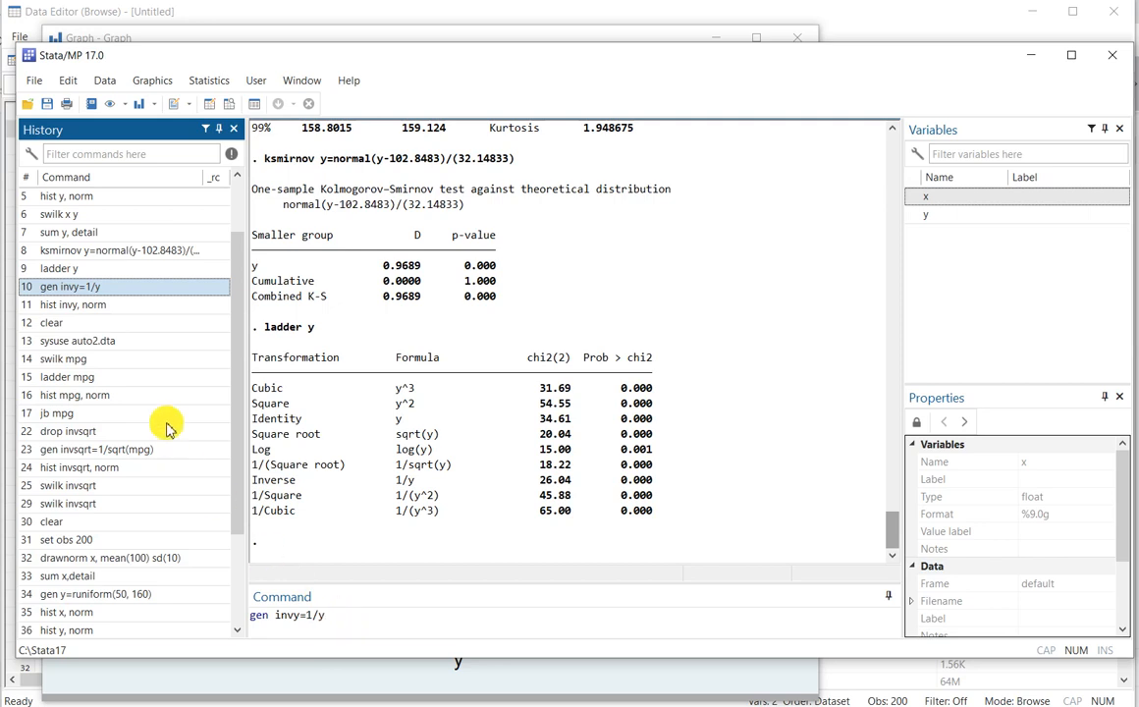
pyautogui.click(59, 304)
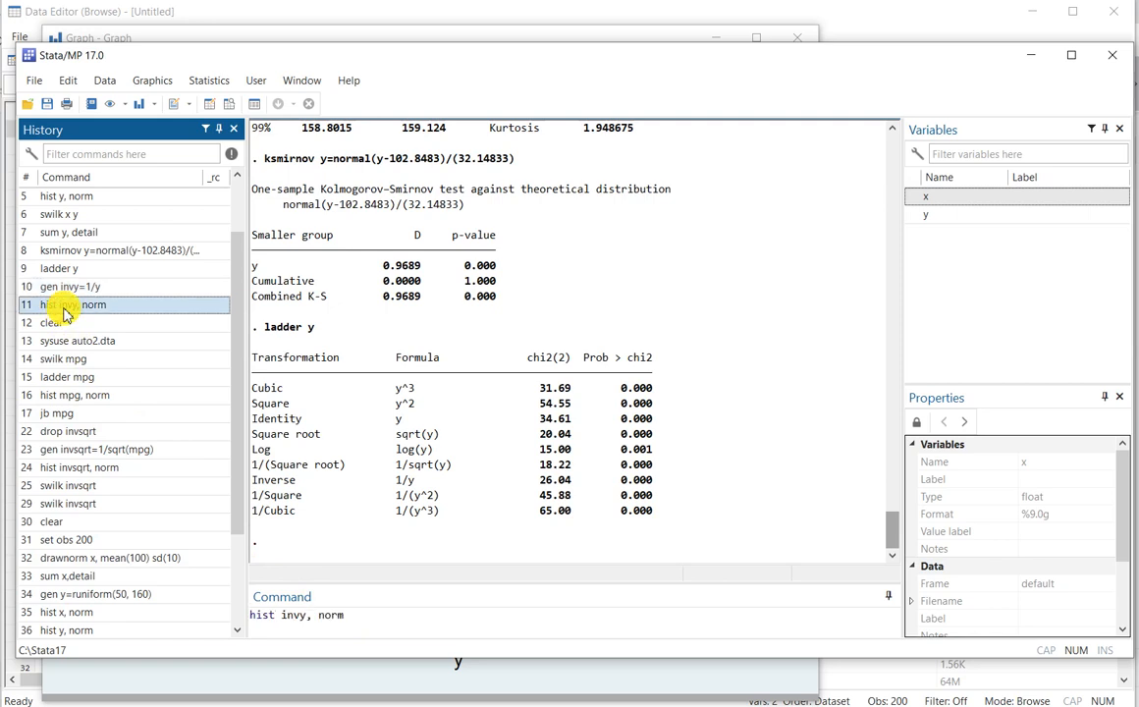
pyautogui.click(362, 613)
pyautogui.press('Return')
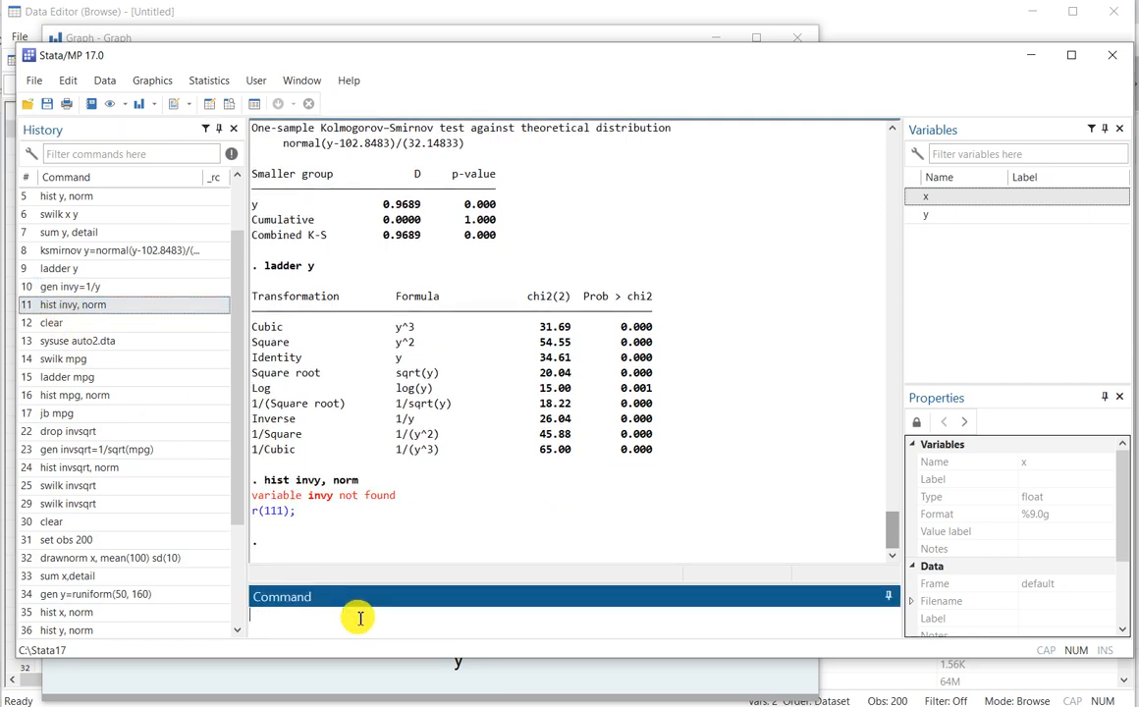
# Step: Clear the simulated x and y data from memory
pyautogui.click(61, 322)
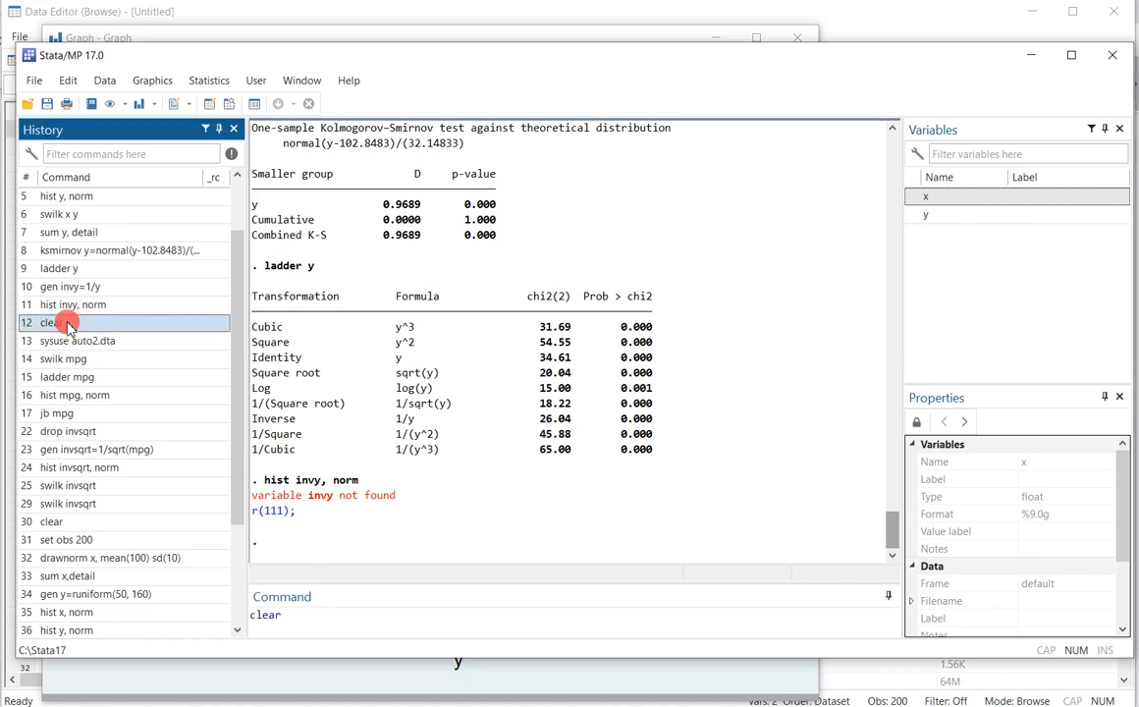
pyautogui.click(291, 616)
pyautogui.press('Return')
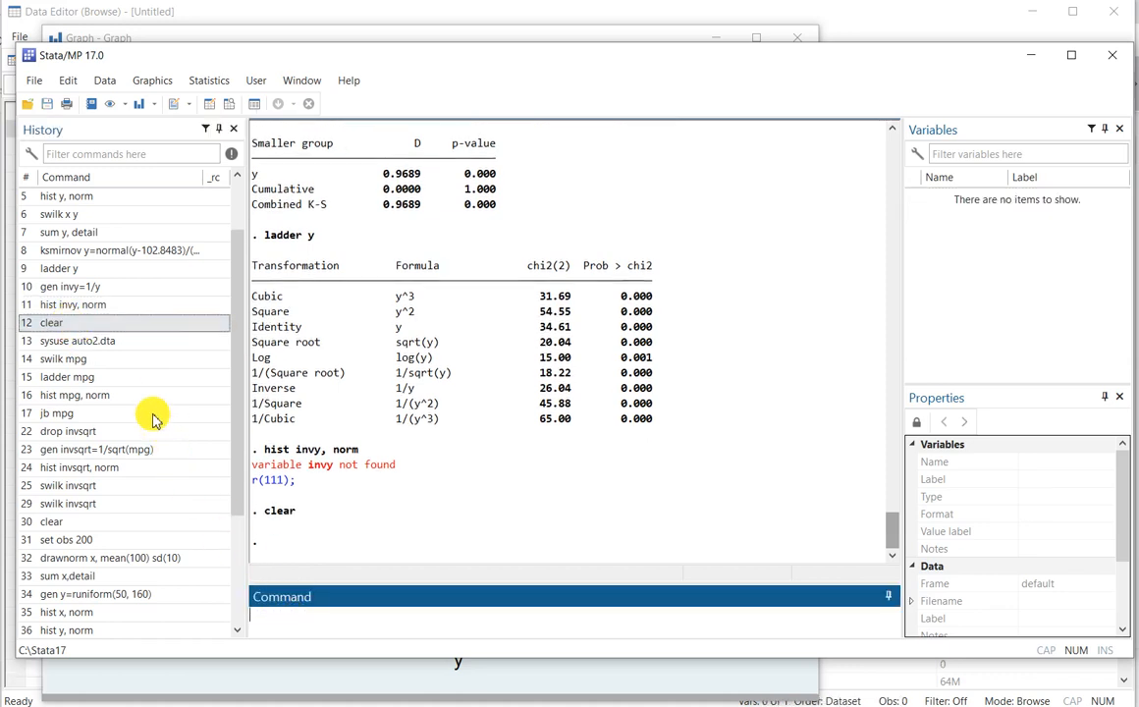
# Step: Load Stata's example automobile dataset by rerunning the earlier command sysuse auto2.dta
pyautogui.click(110, 343)
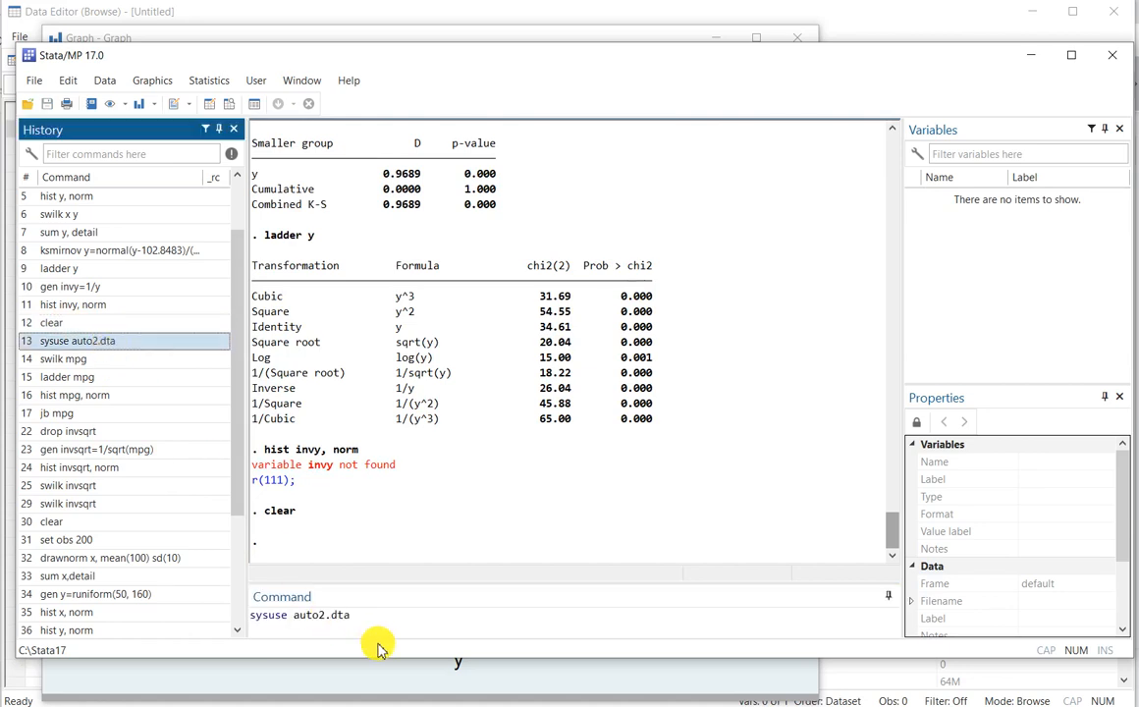
pyautogui.click(370, 613)
pyautogui.press('Return')
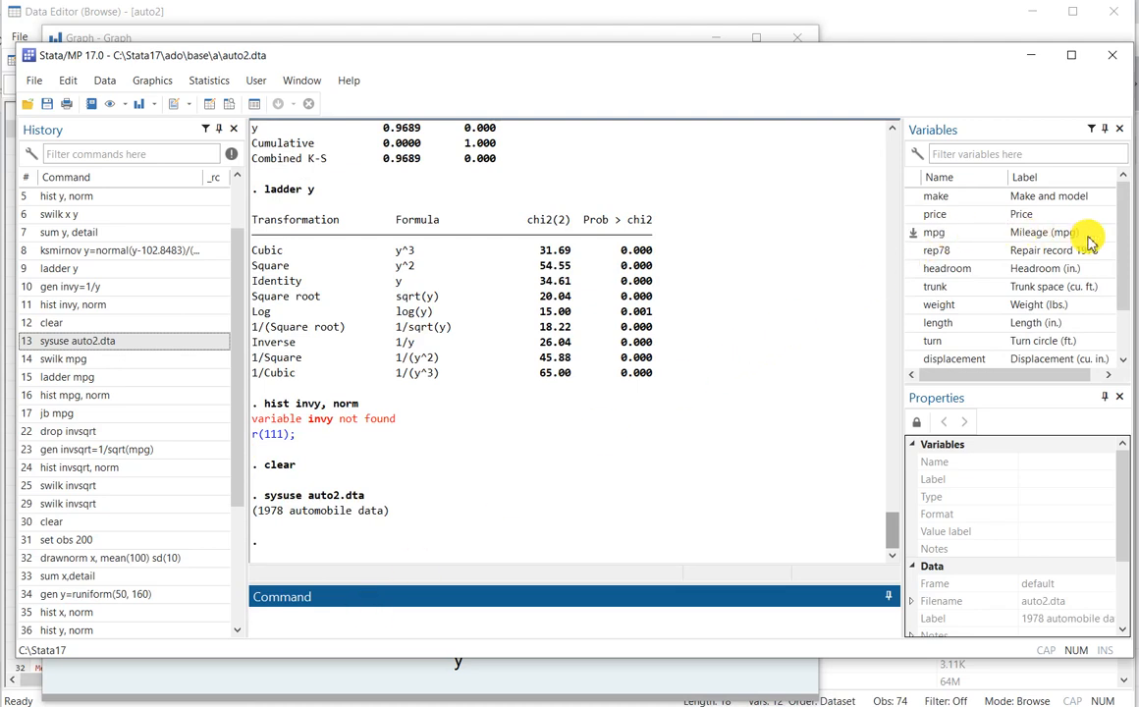
# Step: Run the Shapiro–Wilk normality test on the mileage variable with swilk mpg
pyautogui.moveTo(1121, 240)
pyautogui.mouseDown()
pyautogui.moveTo(1123, 287)
pyautogui.moveTo(1123, 221)
pyautogui.mouseUp()
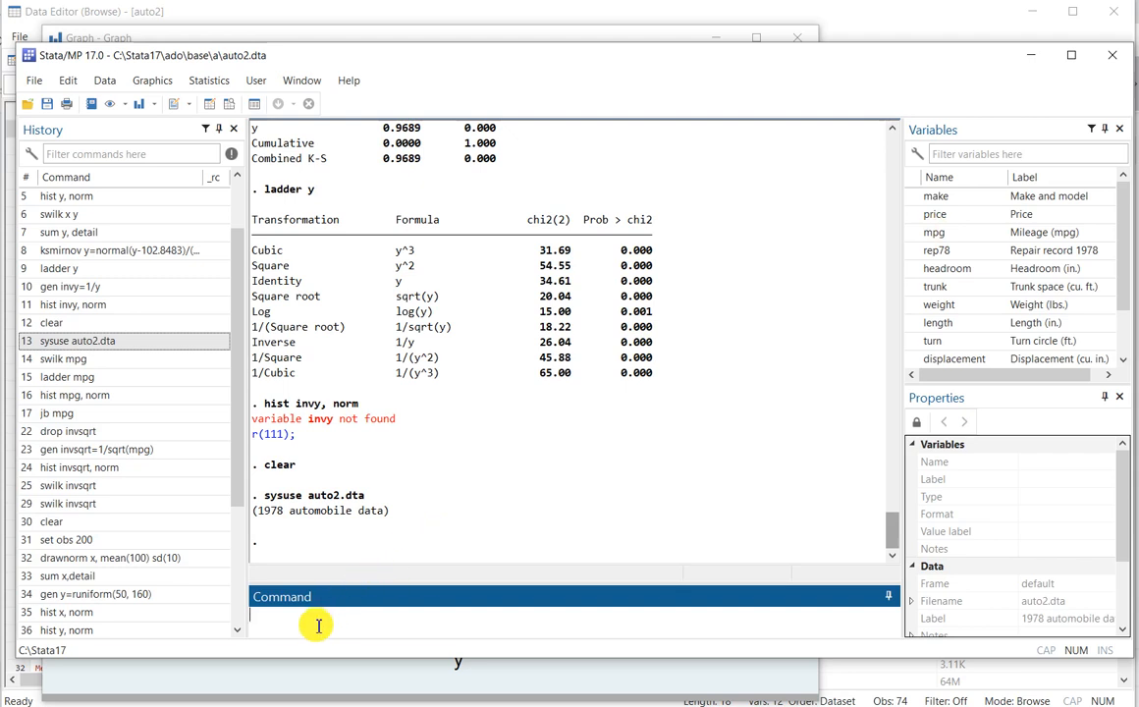
pyautogui.write('swilk mpg')
pyautogui.press('Return')
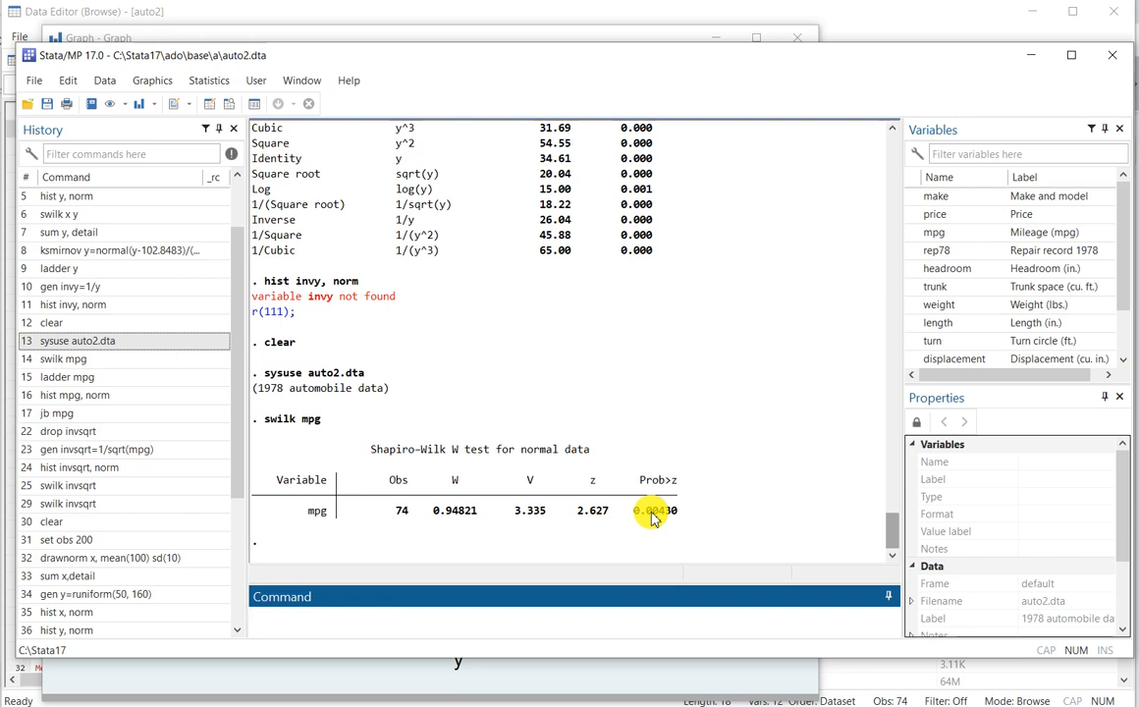
# Step: Rerun the earlier ladder mpg command and highlight the chi2 value of the 1/(Square root) transformation
pyautogui.click(87, 378)
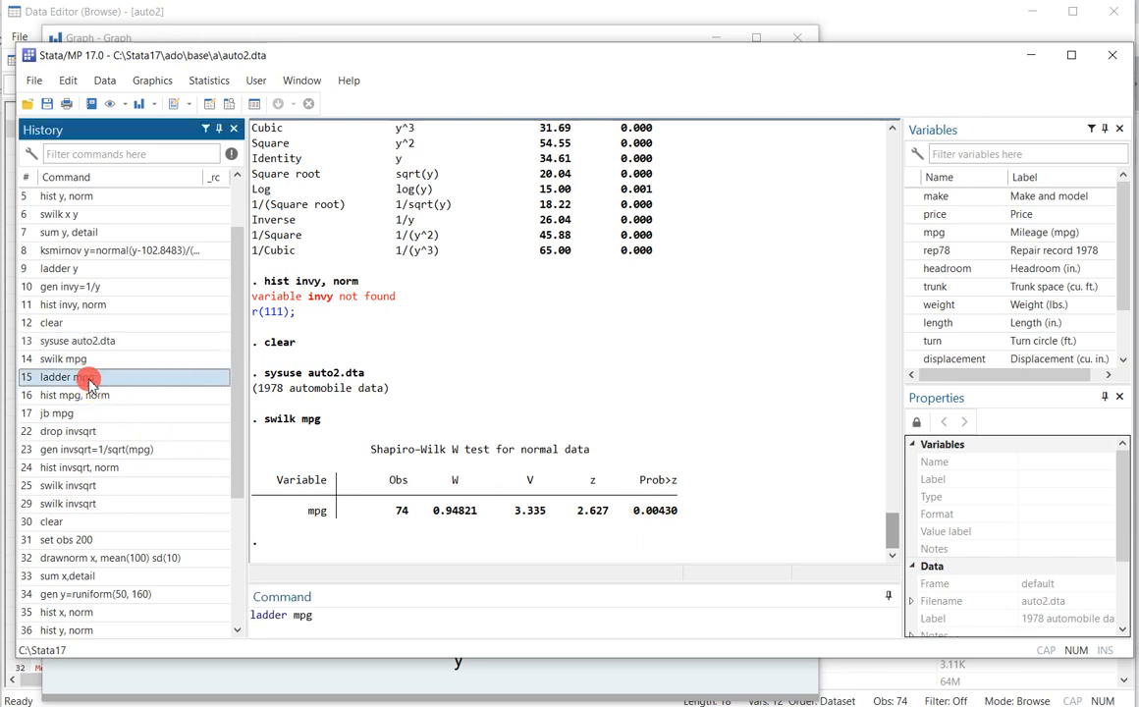
pyautogui.click(327, 617)
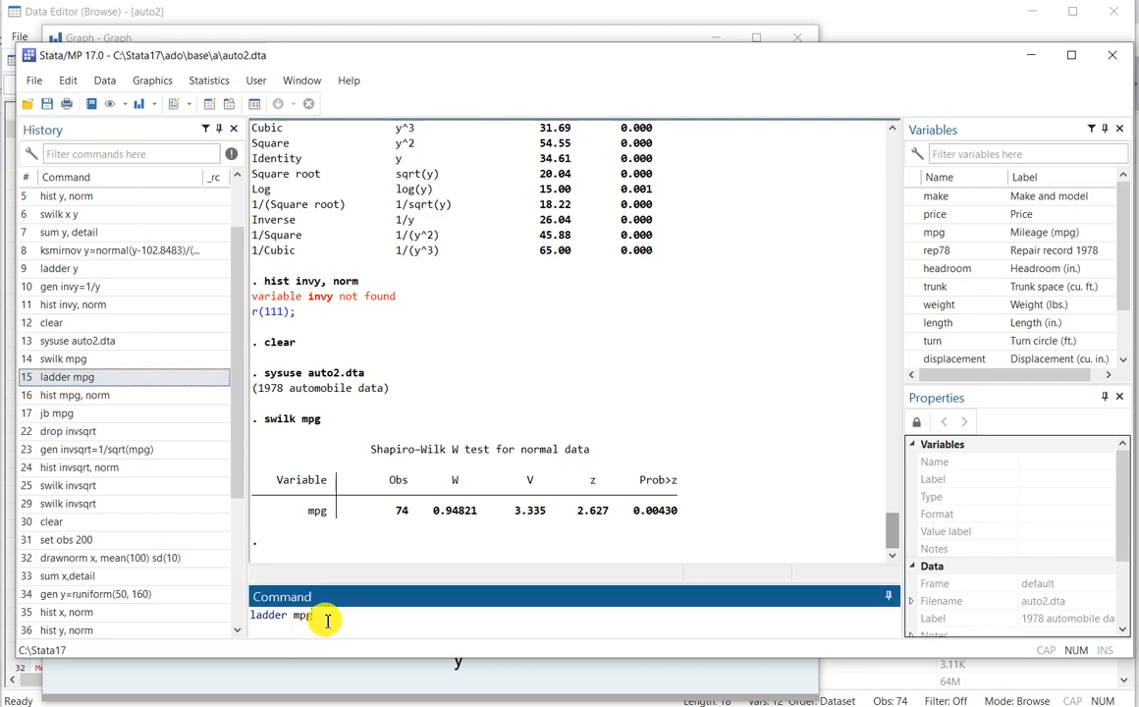
pyautogui.press('Return')
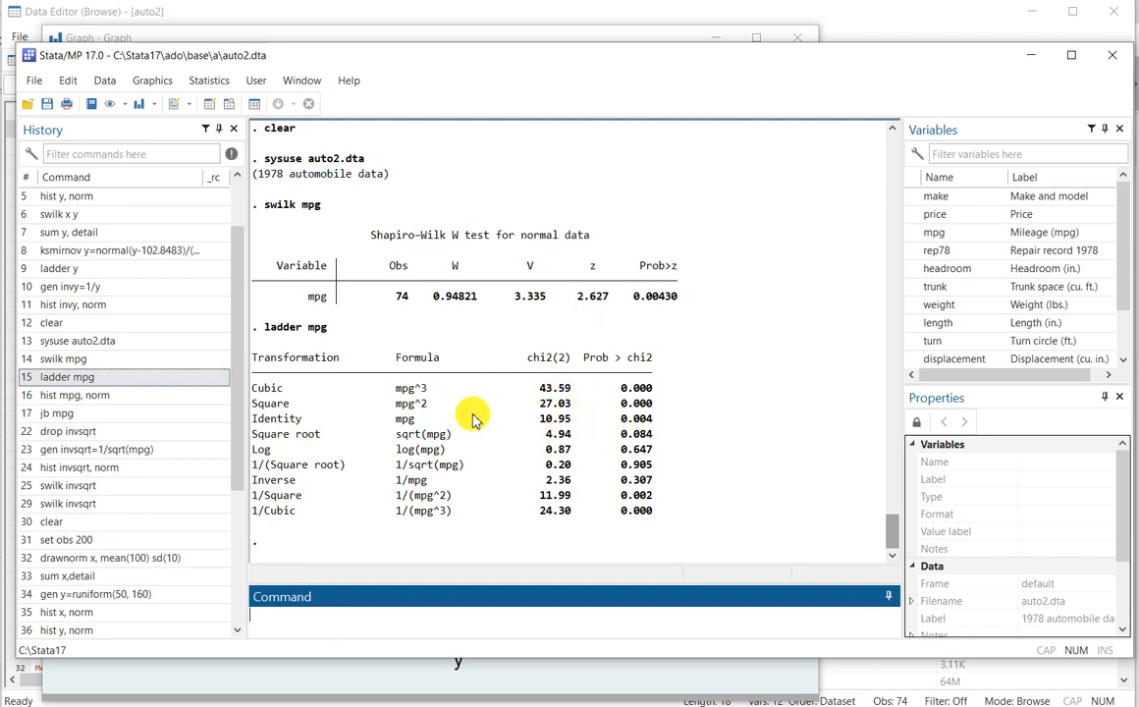
pyautogui.click(550, 470)
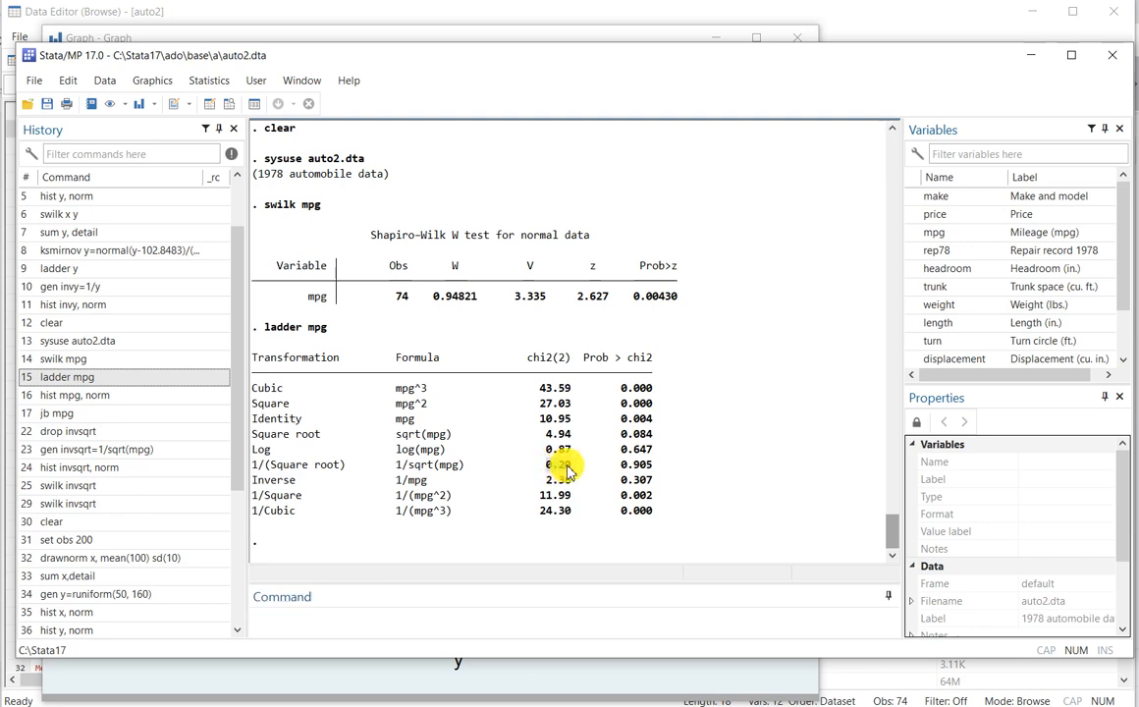
pyautogui.doubleClick(564, 467)
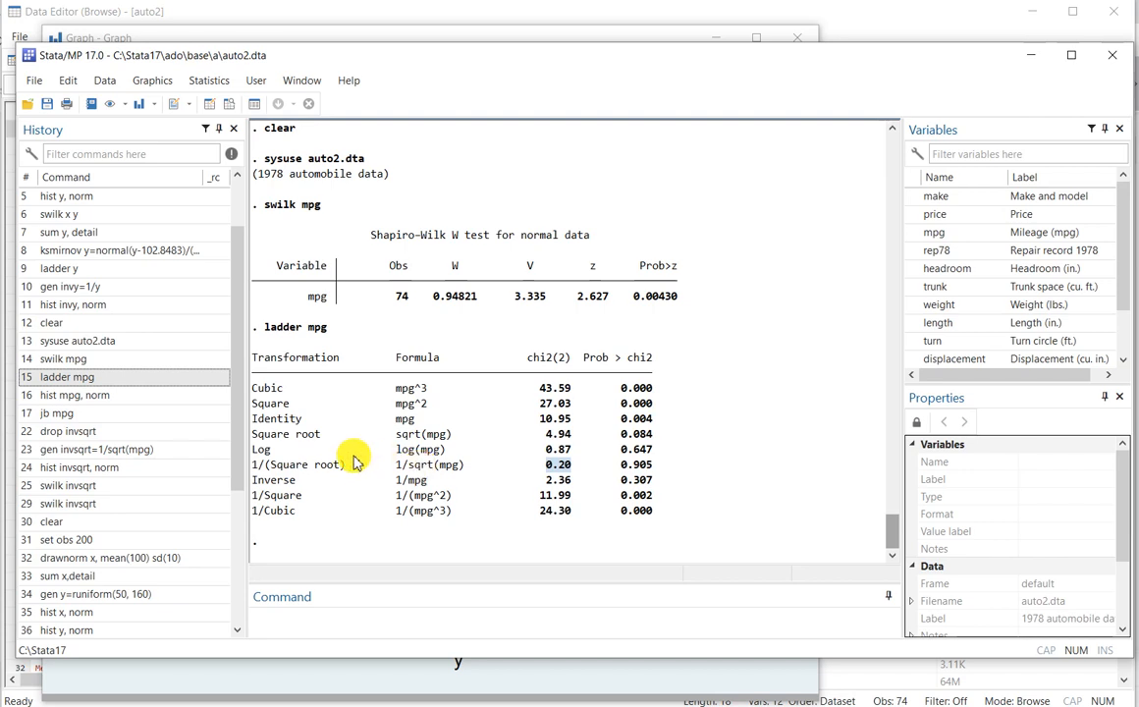
# Step: Plot a histogram of mpg with a normal density curve by rerunning hist mpg, norm
pyautogui.click(108, 394)
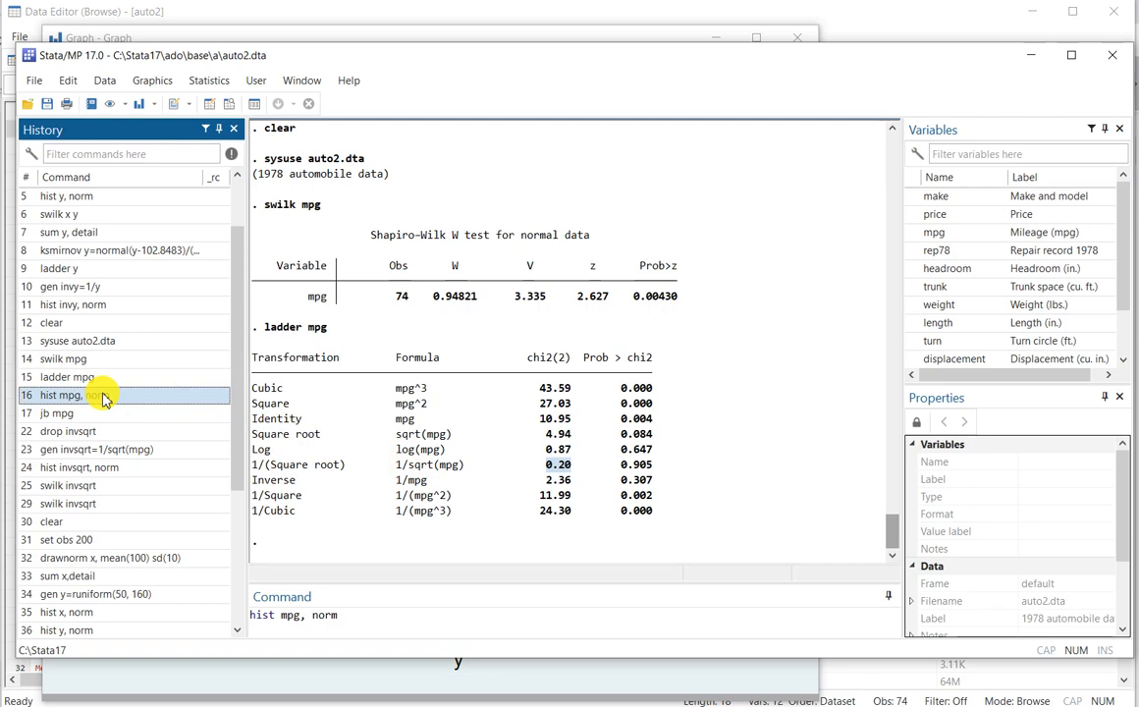
pyautogui.click(370, 617)
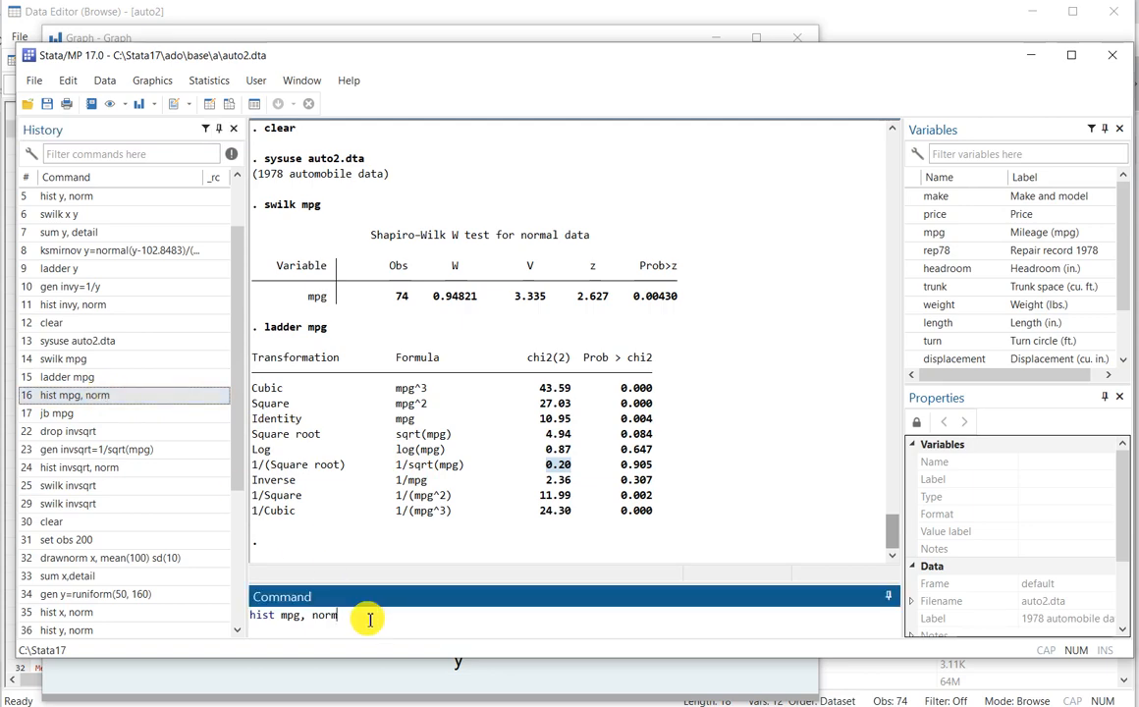
pyautogui.press('Return')
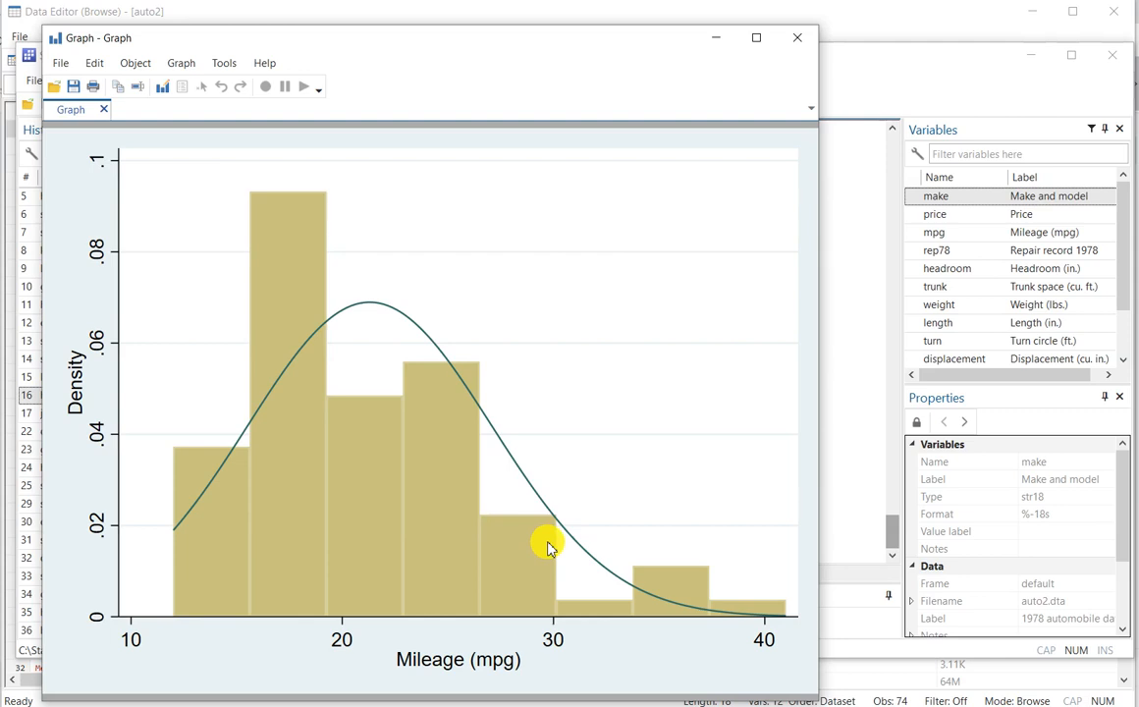
# Step: Return to the main window from the graph and run the Jarque–Bera normality test with jb mpg
pyautogui.click(841, 620)
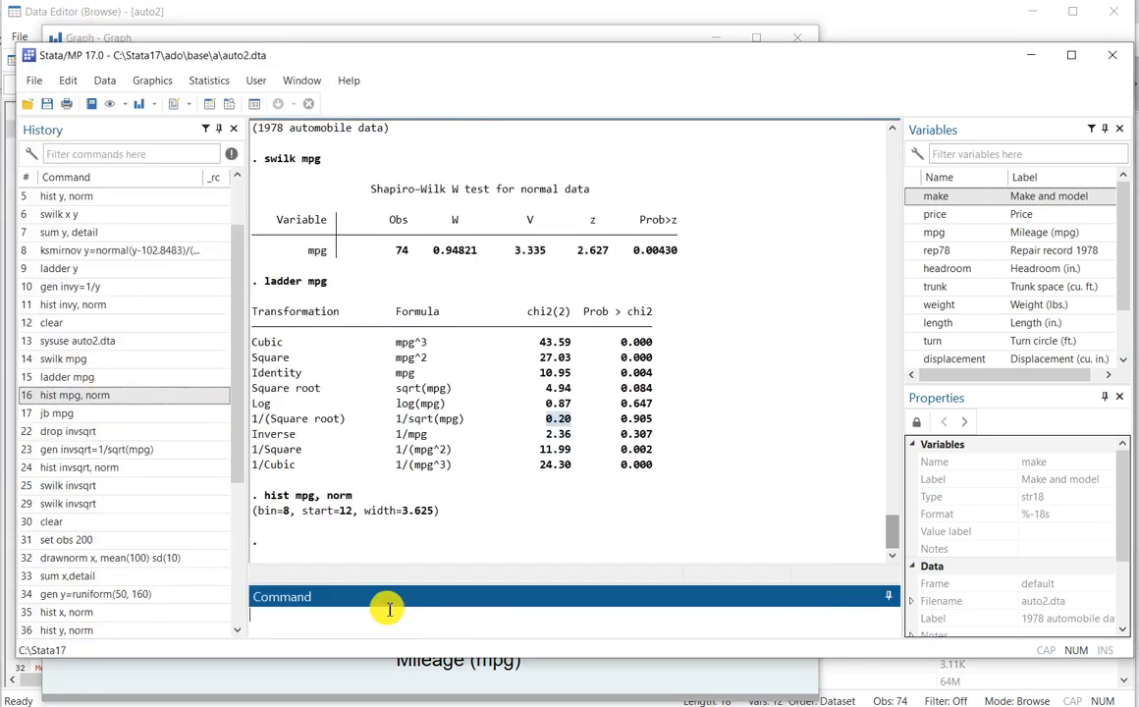
pyautogui.click(316, 619)
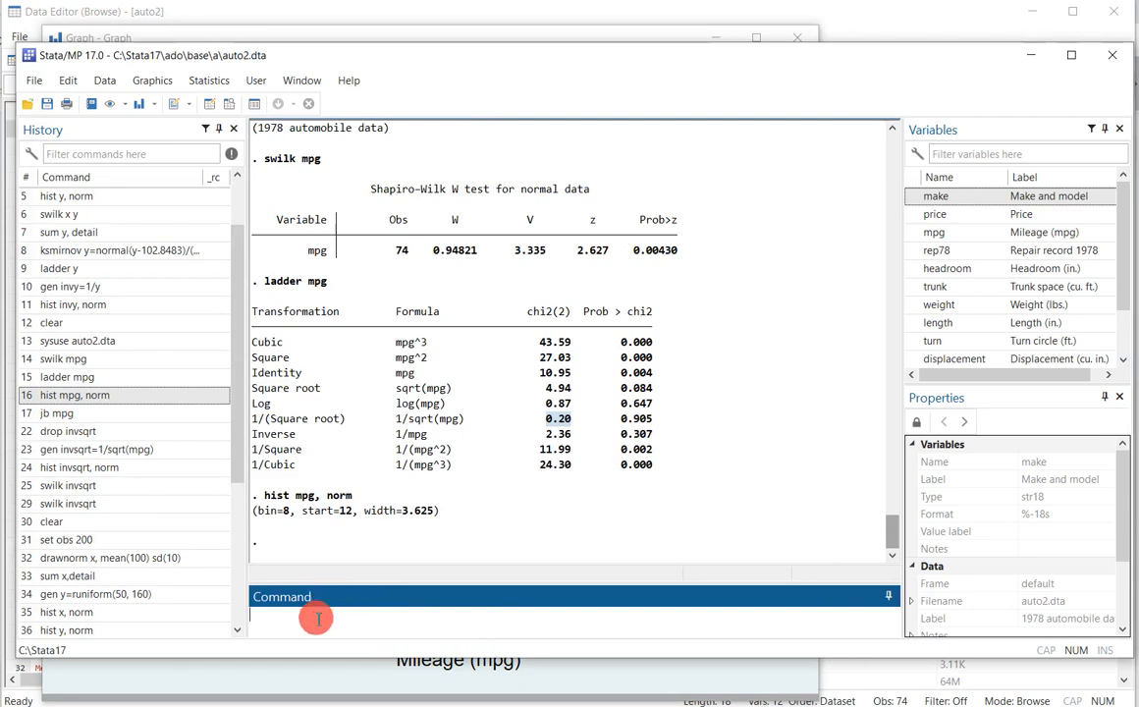
pyautogui.write('jb')
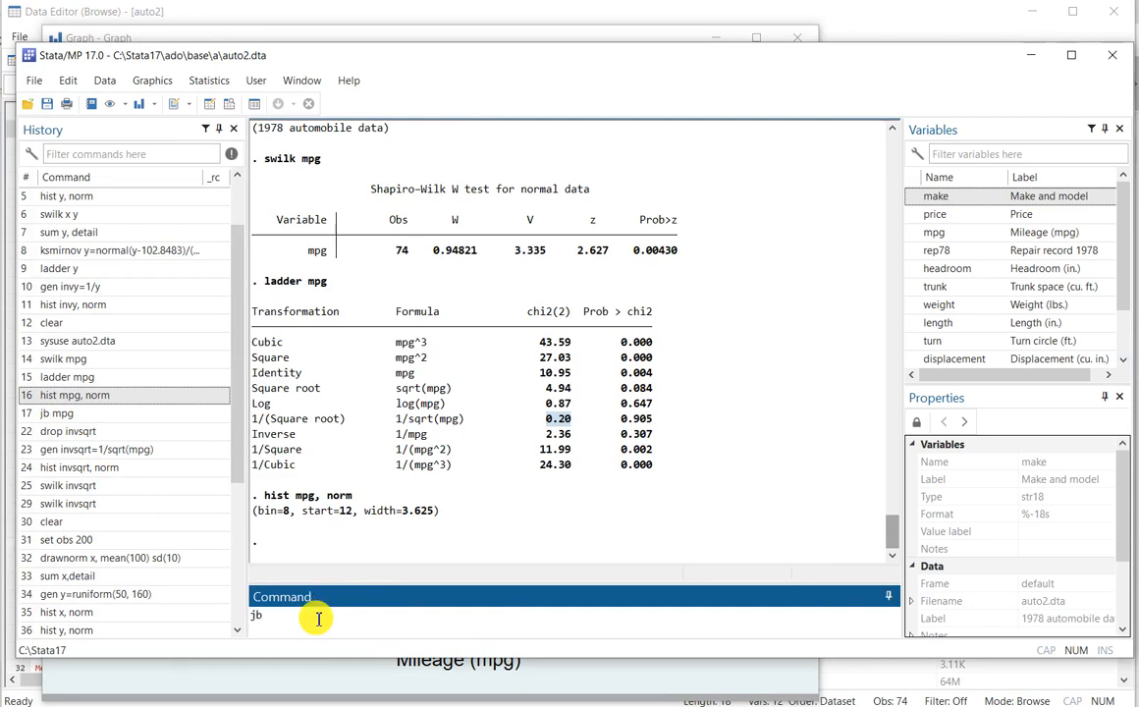
pyautogui.write(' mpg')
pyautogui.press('Return')
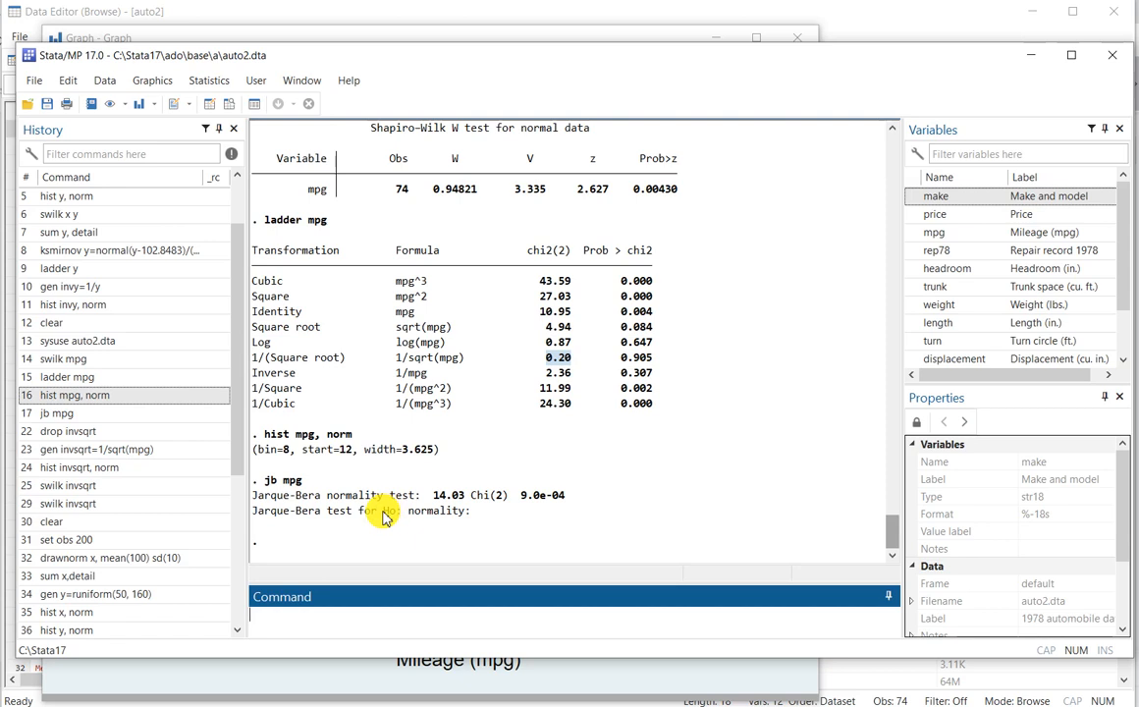
# Step: Generate the inverse square root of mpg with gen invsqrt=1/sqrt(mpg) and locate invsqrt among the variables
pyautogui.click(74, 451)
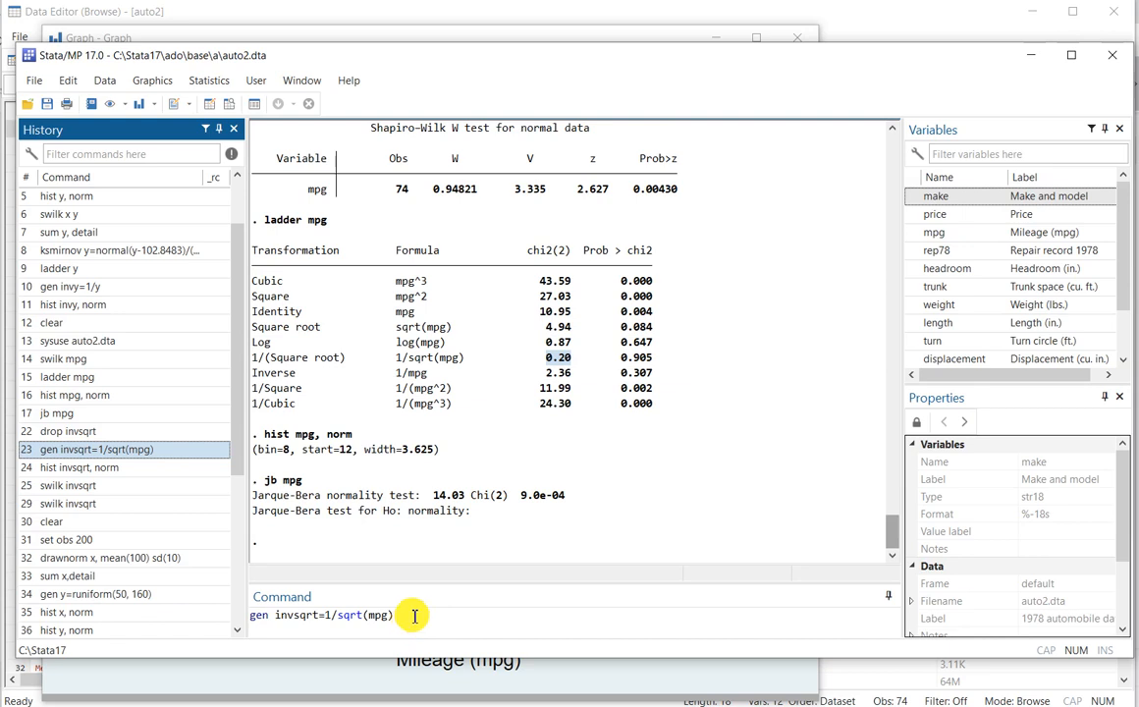
pyautogui.doubleClick(555, 357)
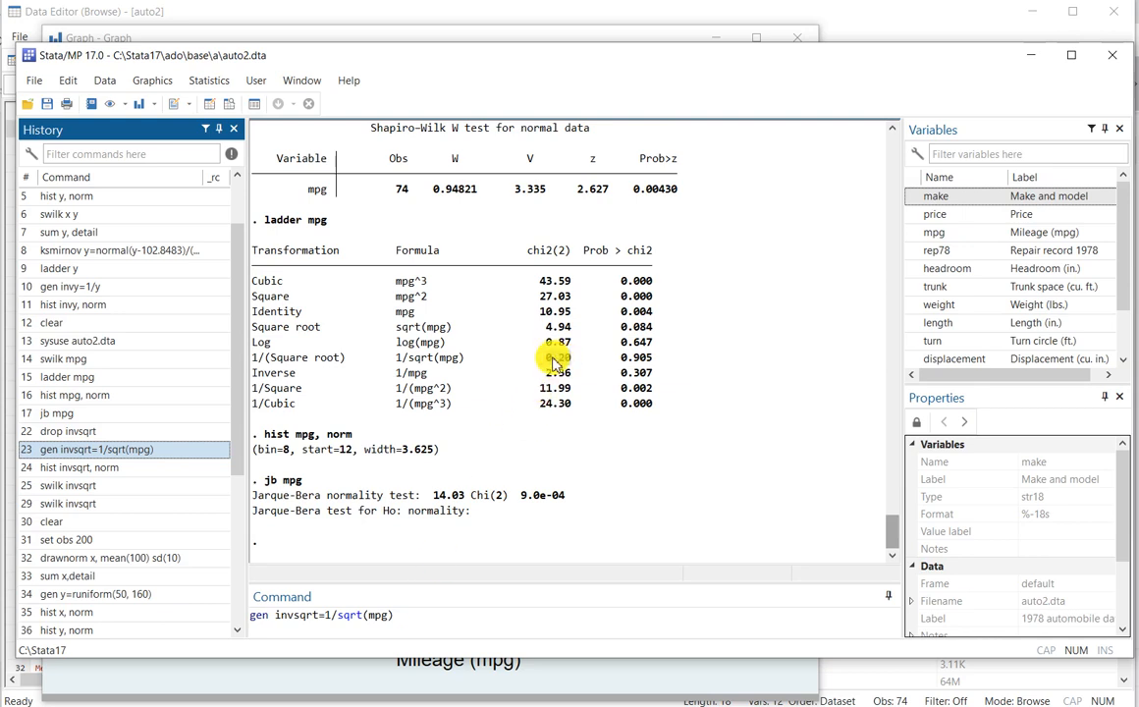
pyautogui.click(427, 625)
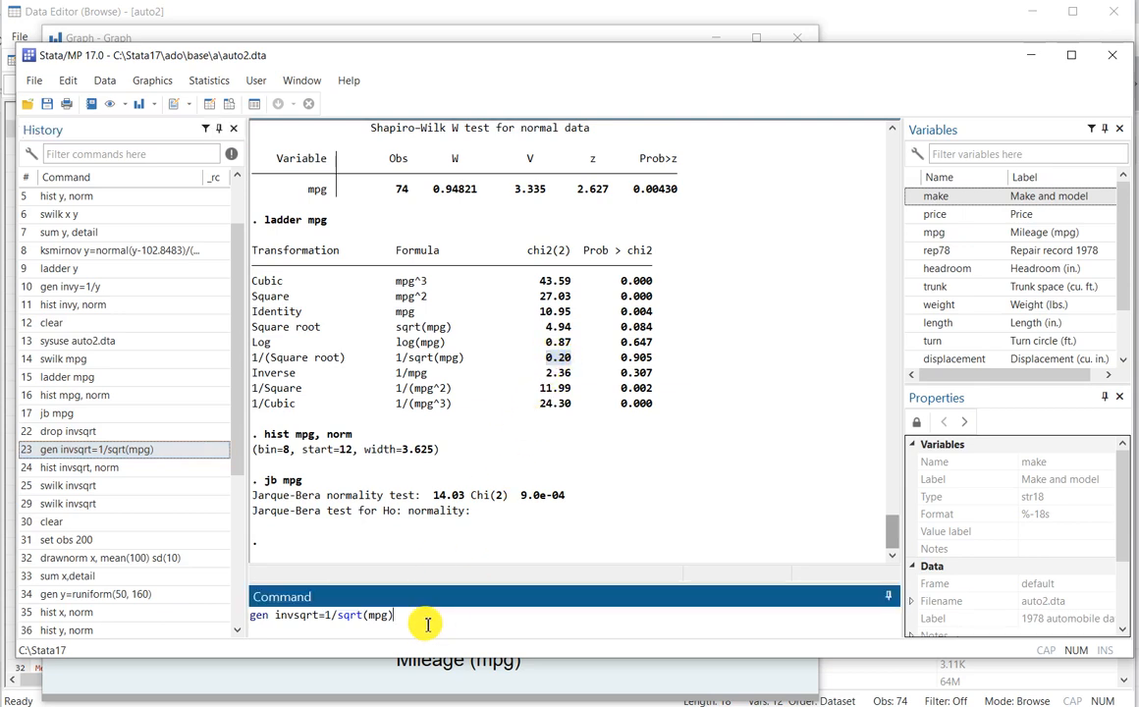
pyautogui.press('Return')
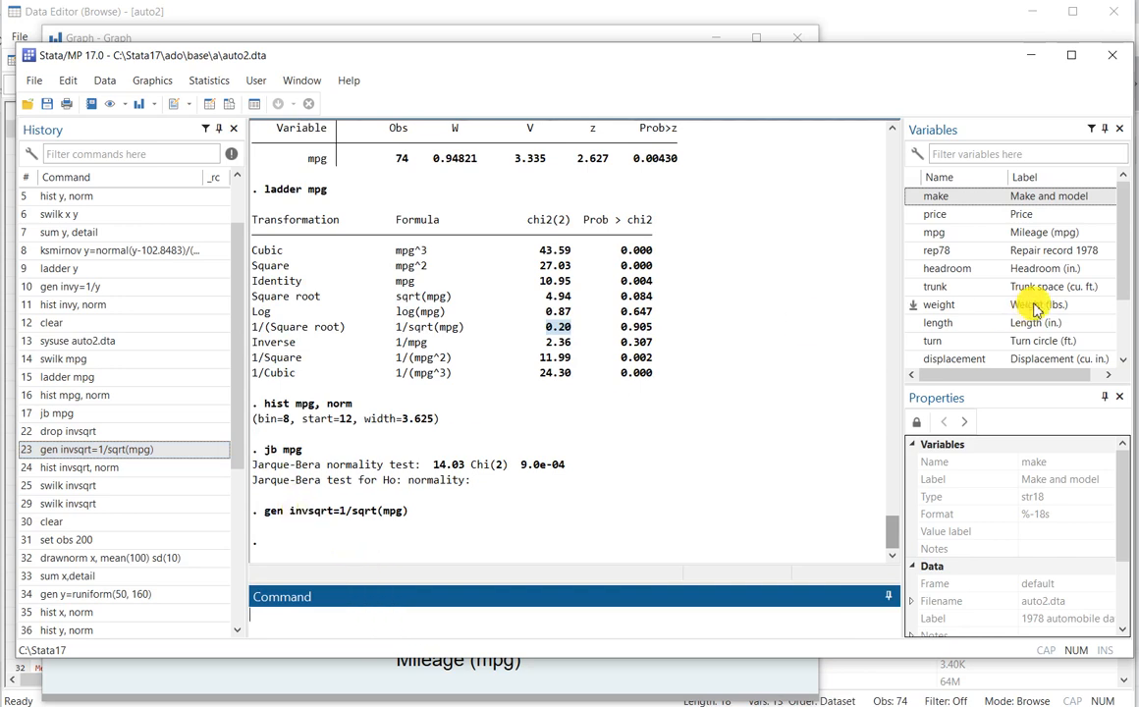
pyautogui.moveTo(1126, 267); pyautogui.dragTo(1126, 314)
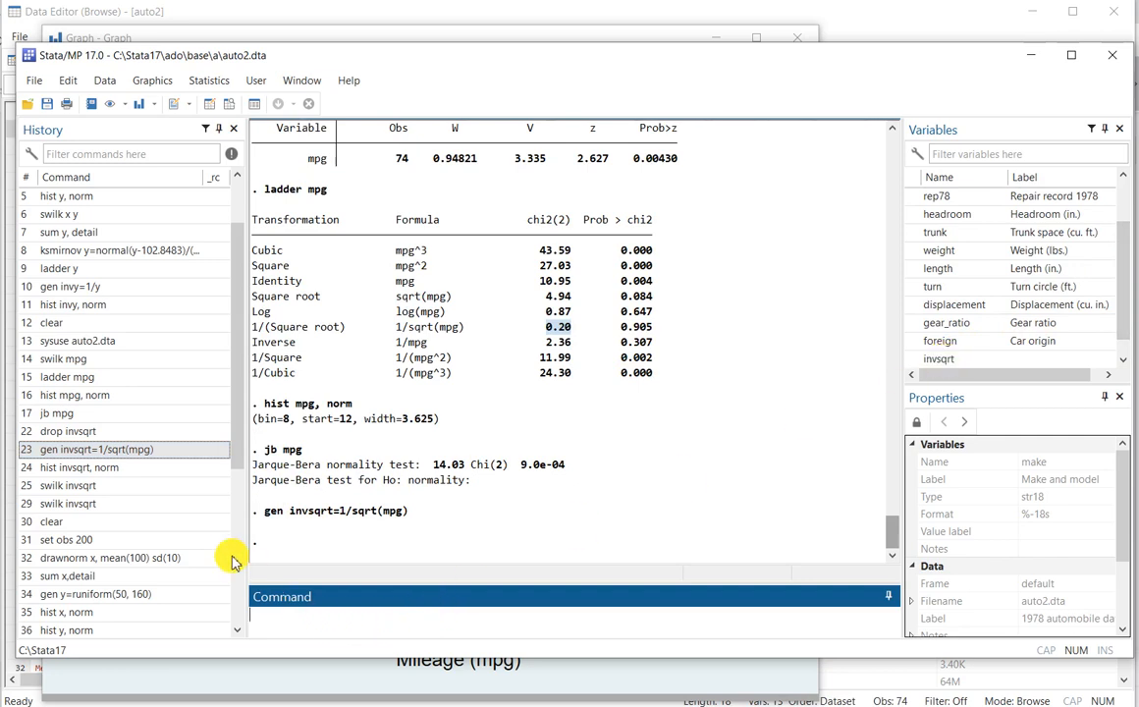
# Step: Plot a histogram of invsqrt with a normal density curve using hist invsqrt, norm, then return to the main window
pyautogui.click(118, 470)
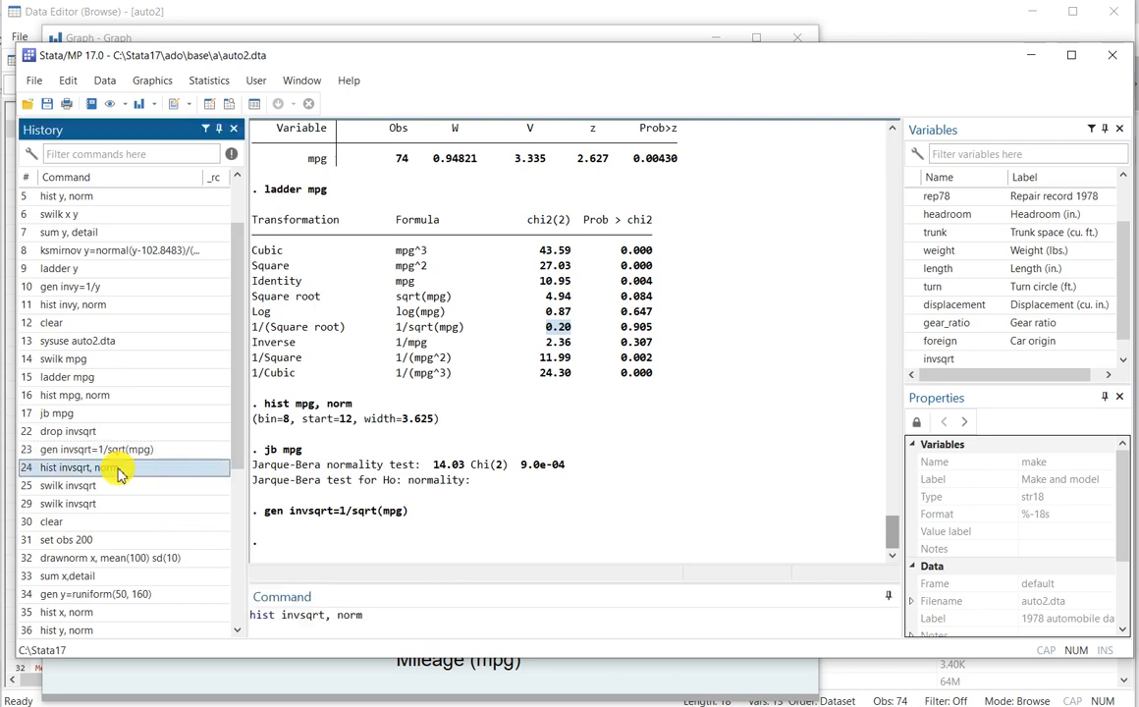
pyautogui.press('Return')
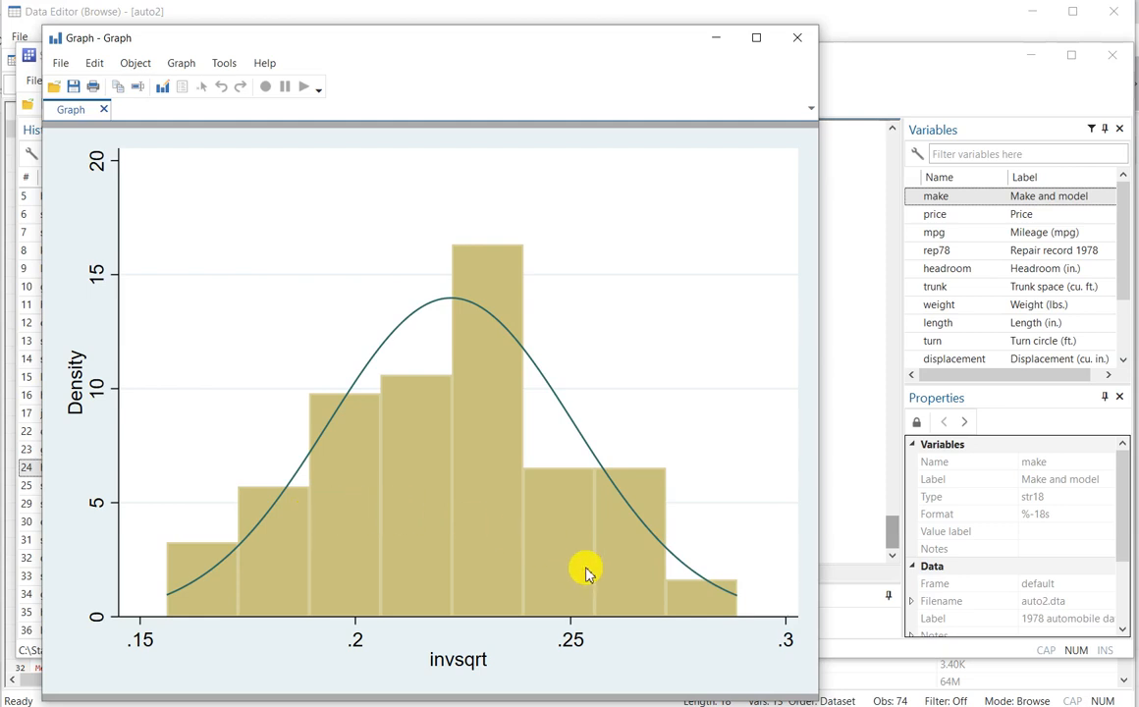
pyautogui.click(834, 620)
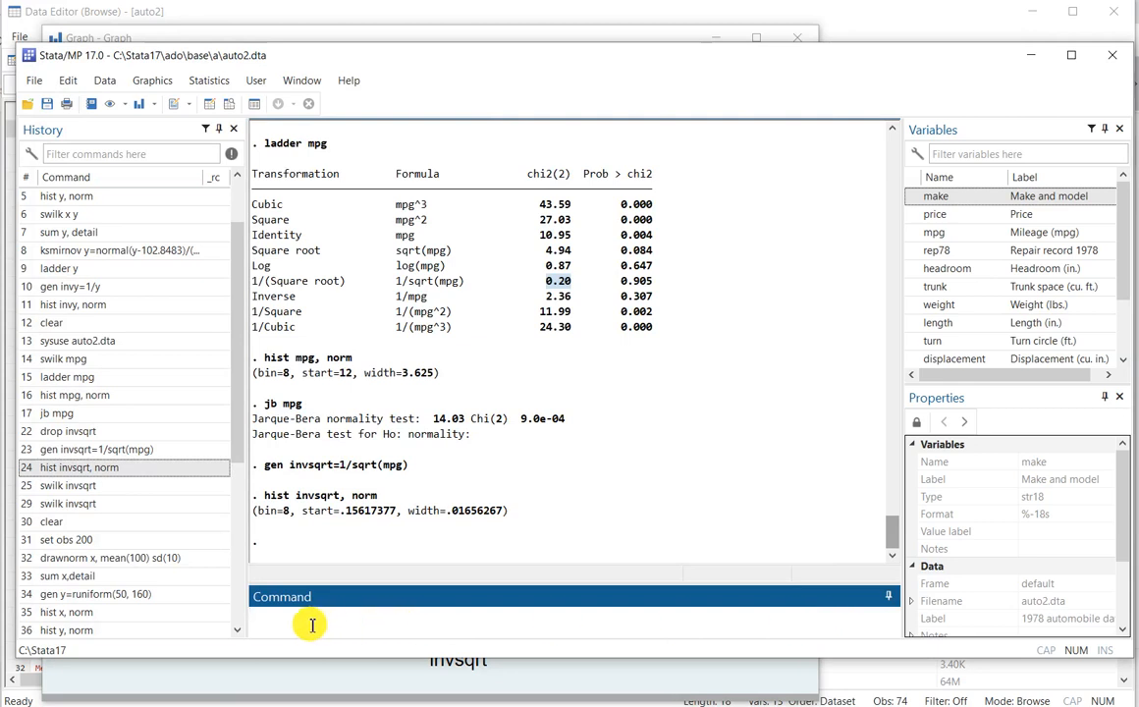
# Step: Run the Shapiro–Wilk normality test on the transformed variable with swilk invsqrt and point out its p-value
pyautogui.write('swilk')
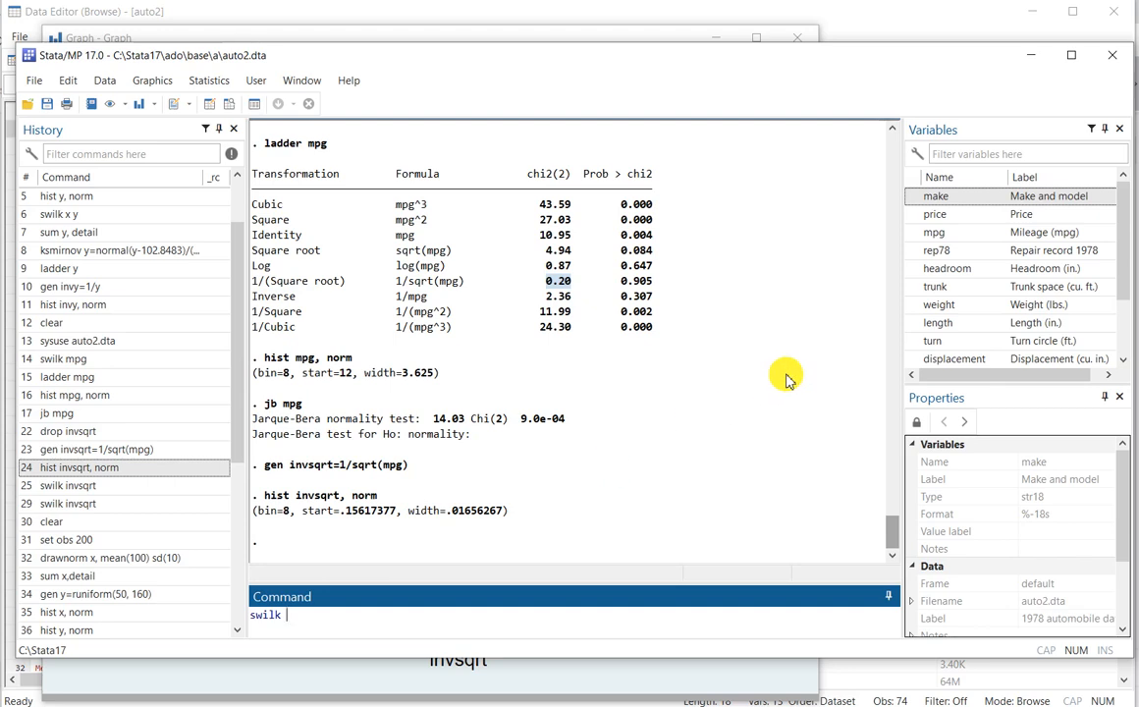
pyautogui.moveTo(1120, 285); pyautogui.dragTo(1120, 318)
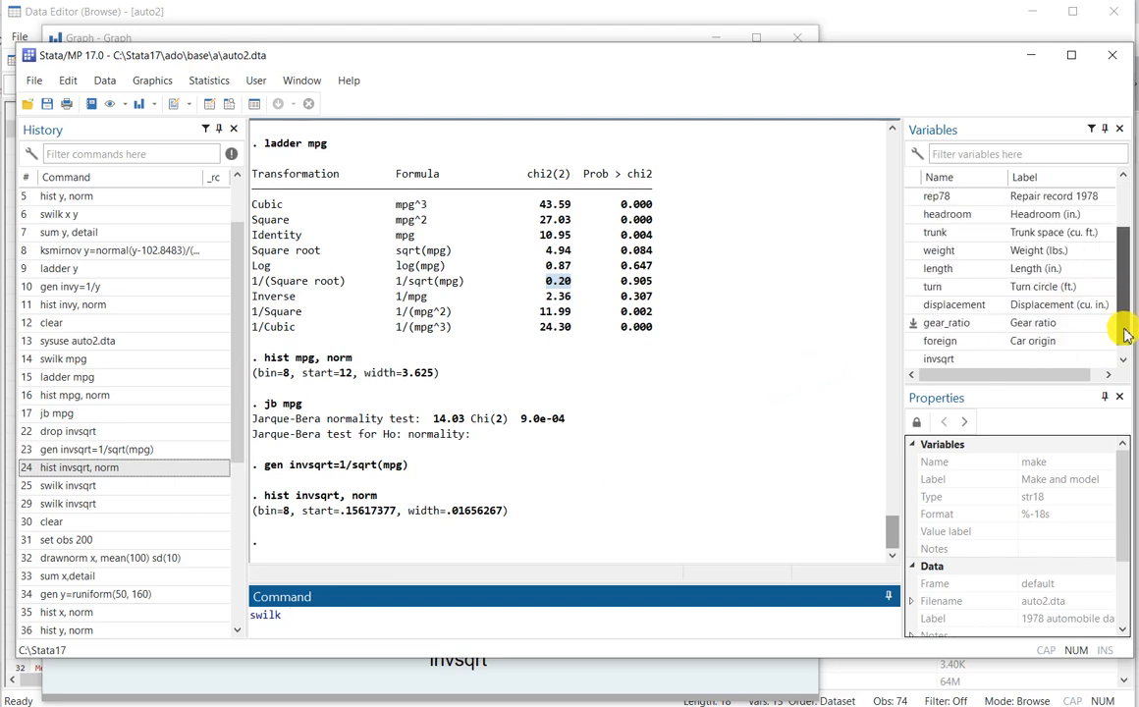
pyautogui.click(946, 358)
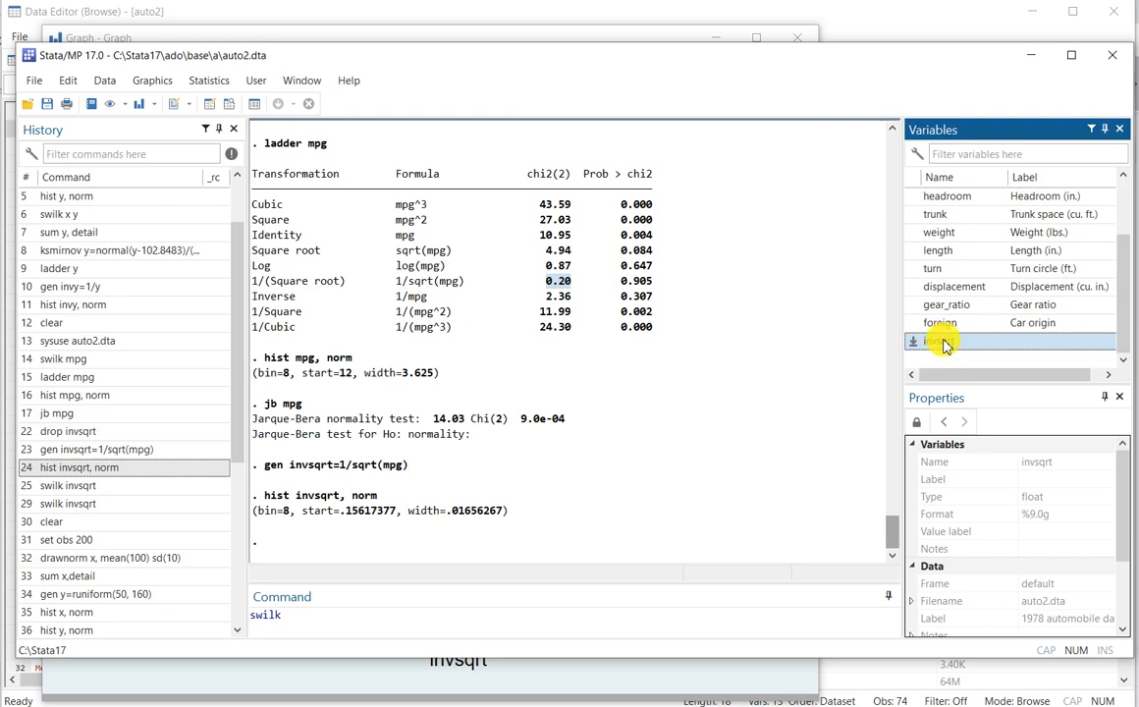
pyautogui.doubleClick(943, 342)
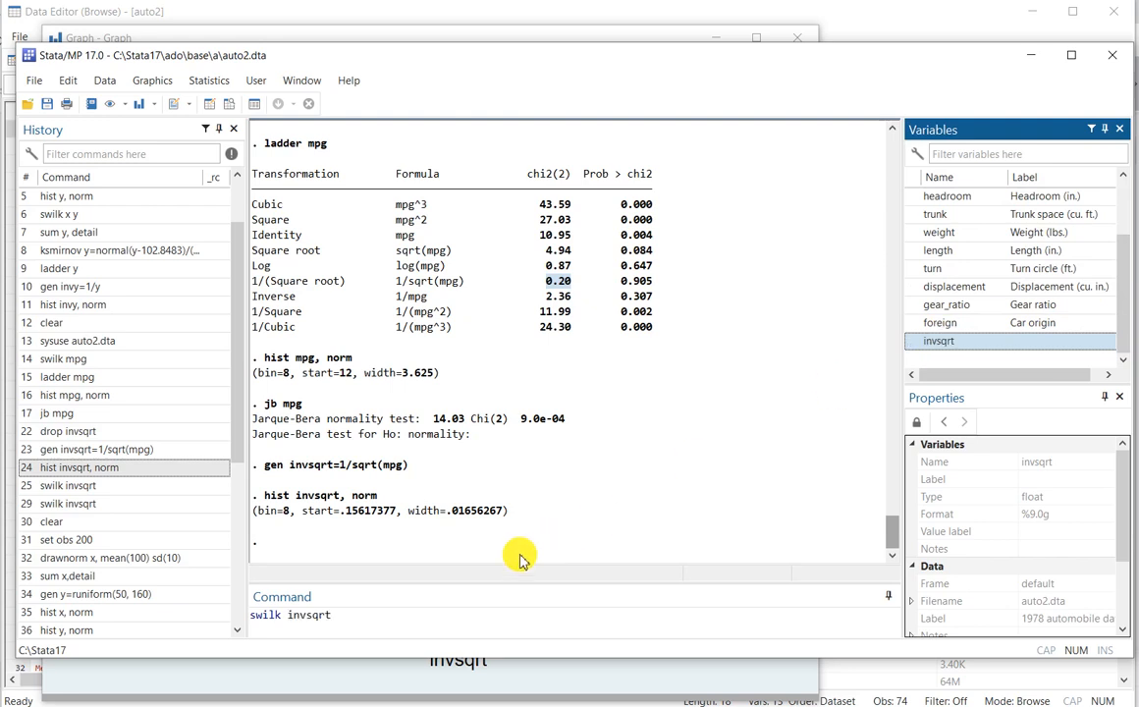
pyautogui.click(358, 616)
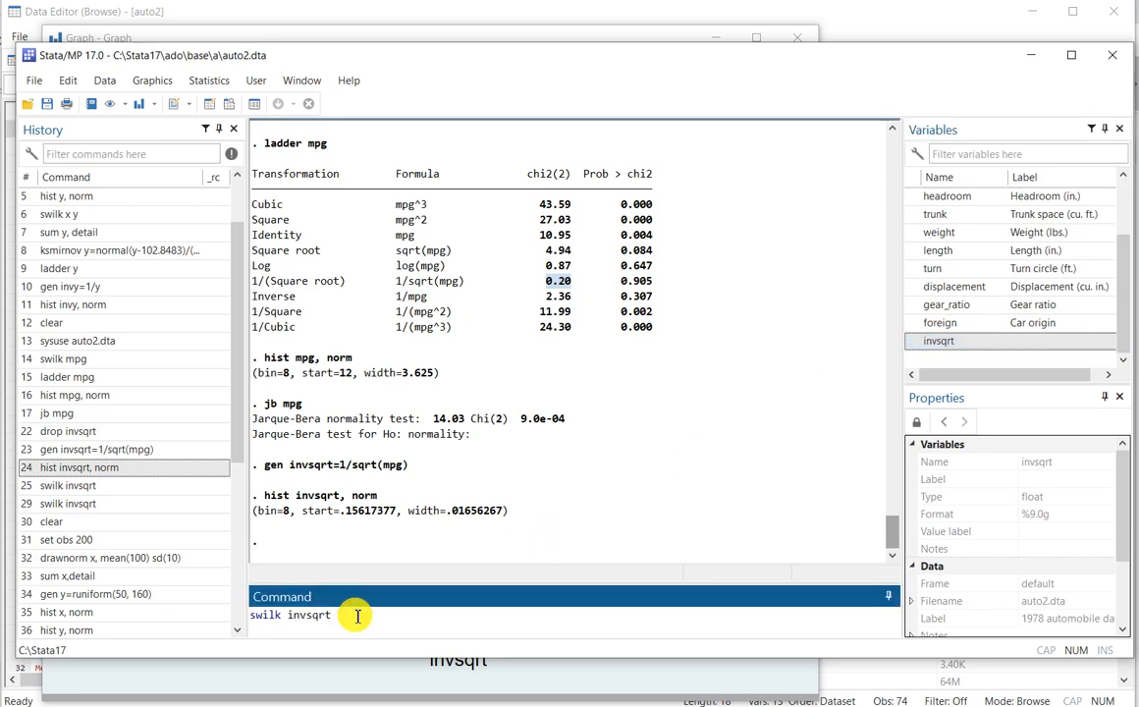
pyautogui.press('Return')
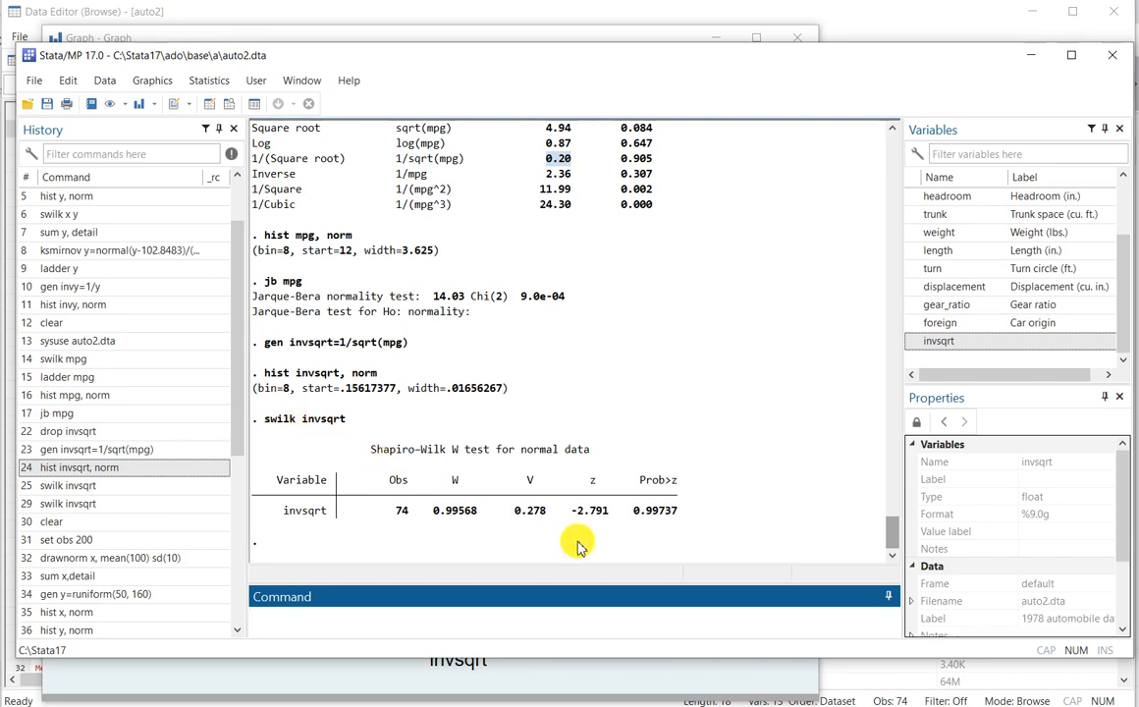
pyautogui.click(660, 519)
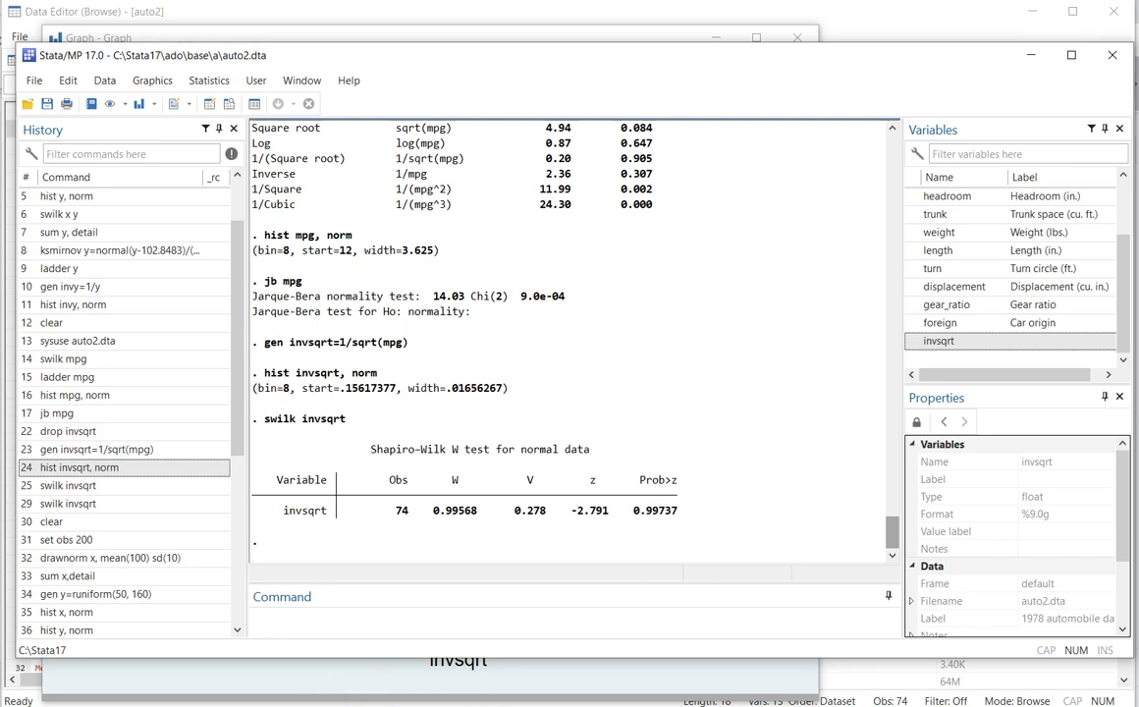
# Step: Switch to the WPS presentation and start the slide show from the "Go to Data File" slide
pyautogui.hotkey('alt', 'Tab')
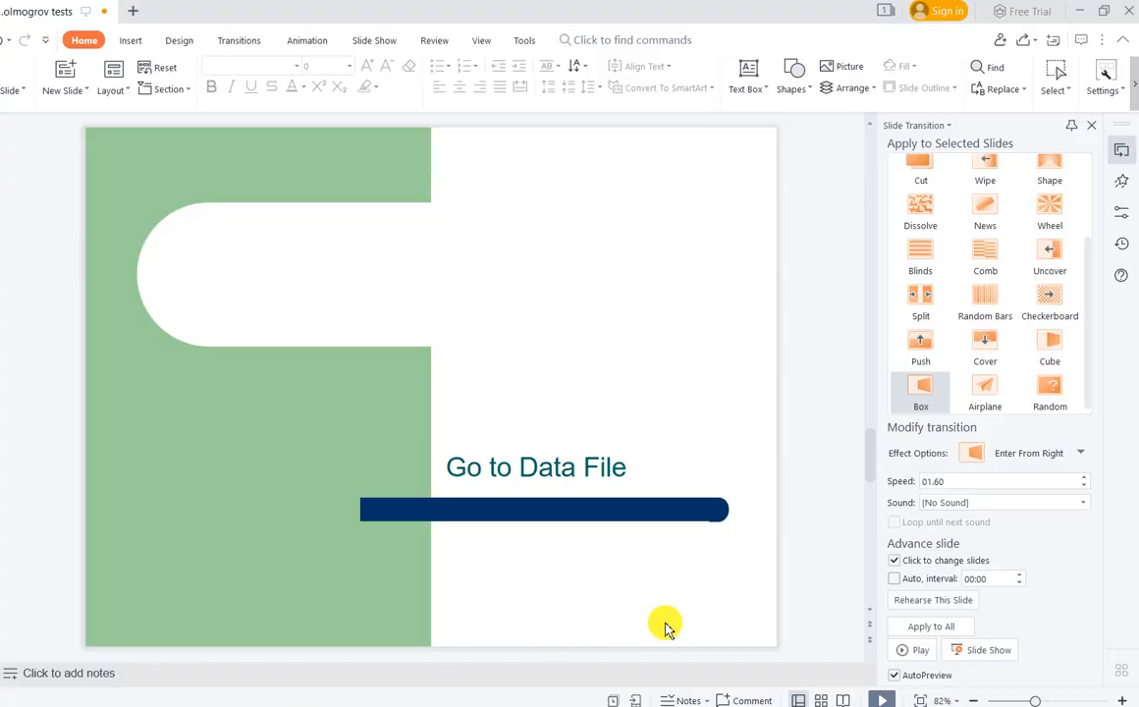
pyautogui.click(878, 699)
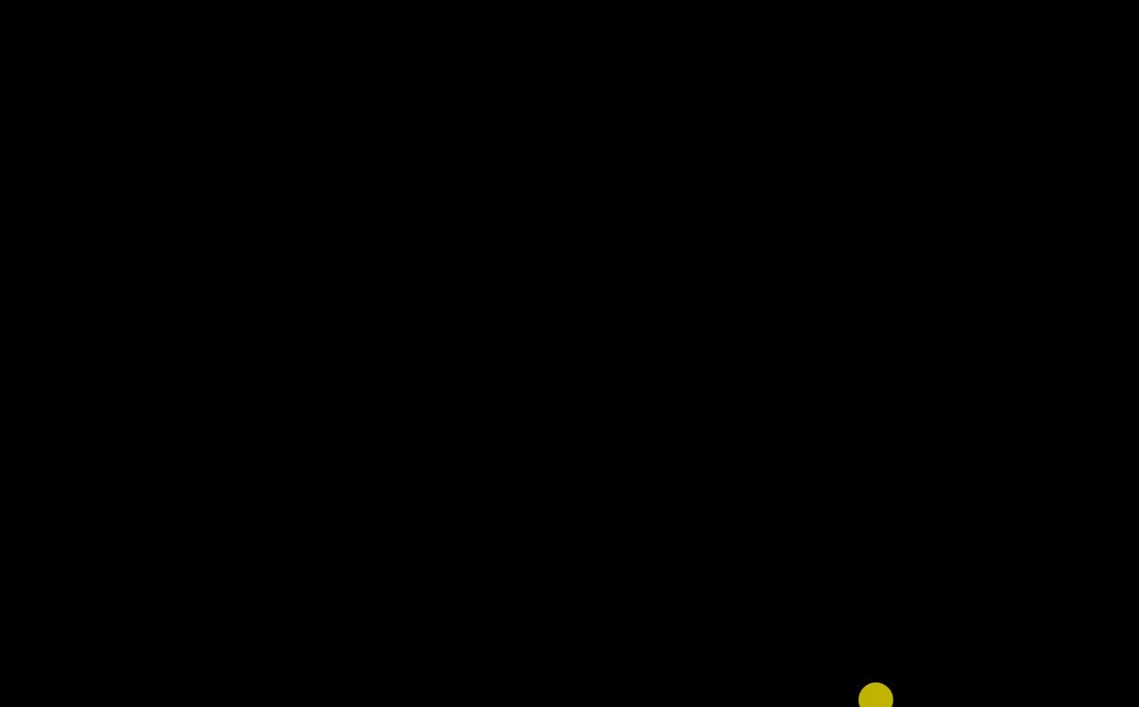